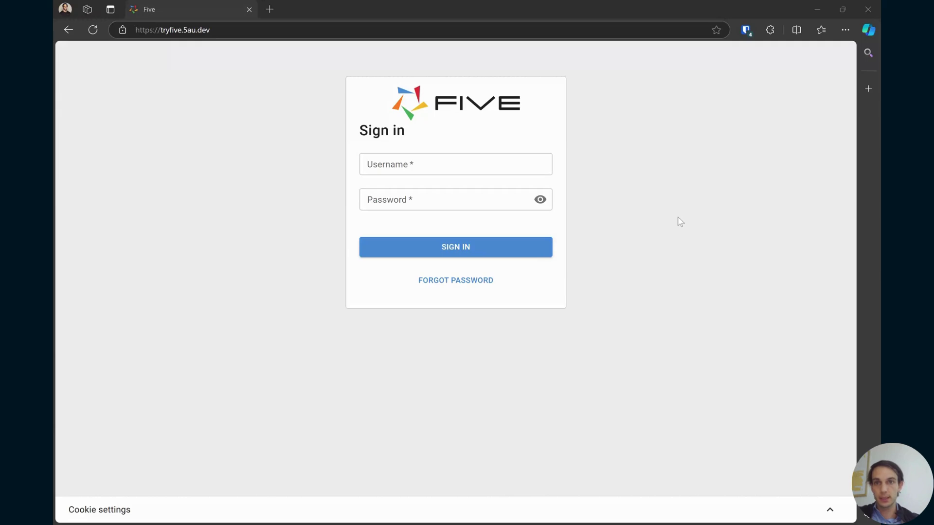
- Check the sign-in page's web address, view the five.co homepage in a new tab and close that tab
{"action": "left_click", "coordinate": [165, 31]}
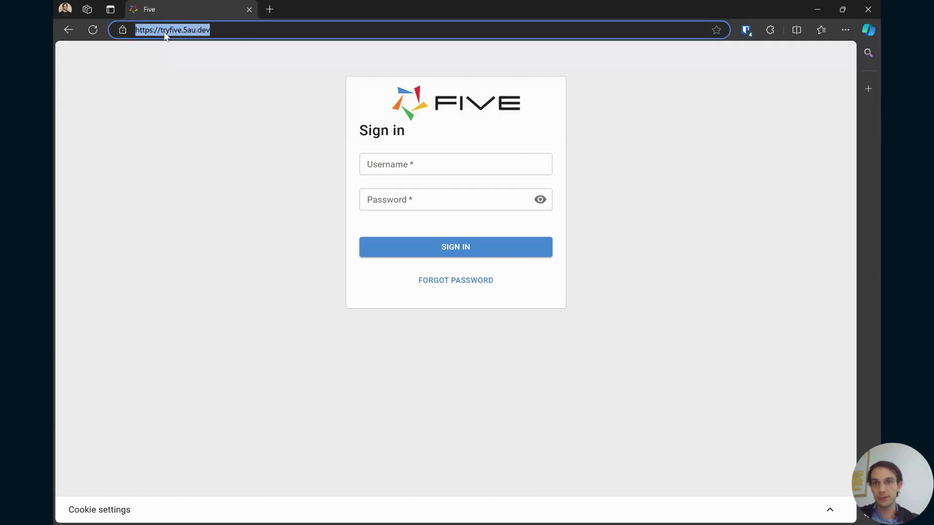
{"action": "key", "text": "End"}
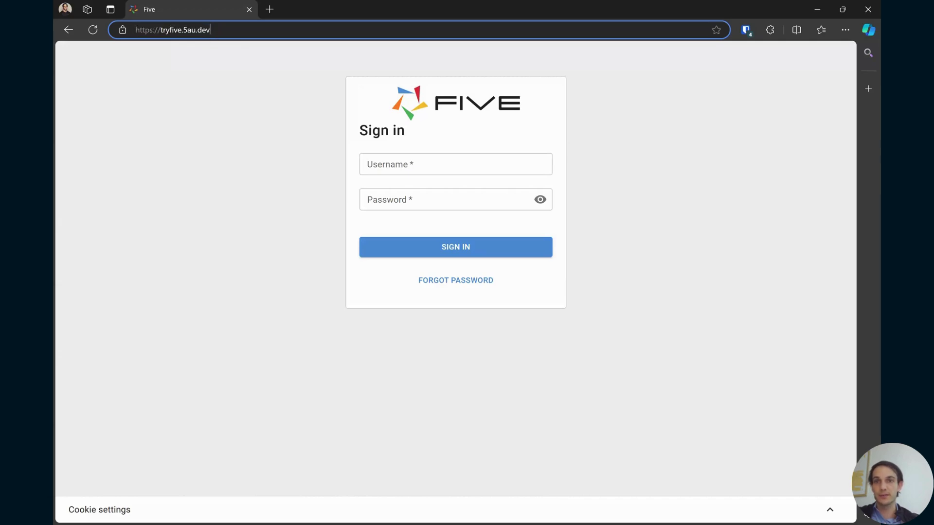
{"action": "left_click", "coordinate": [273, 14]}
{"action": "type", "text": "five.co"}
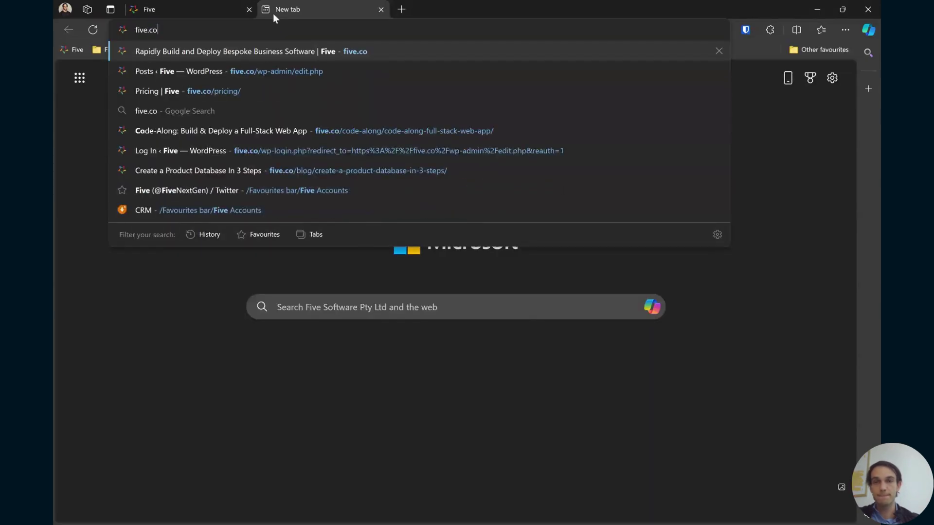
{"action": "key", "text": "Return"}
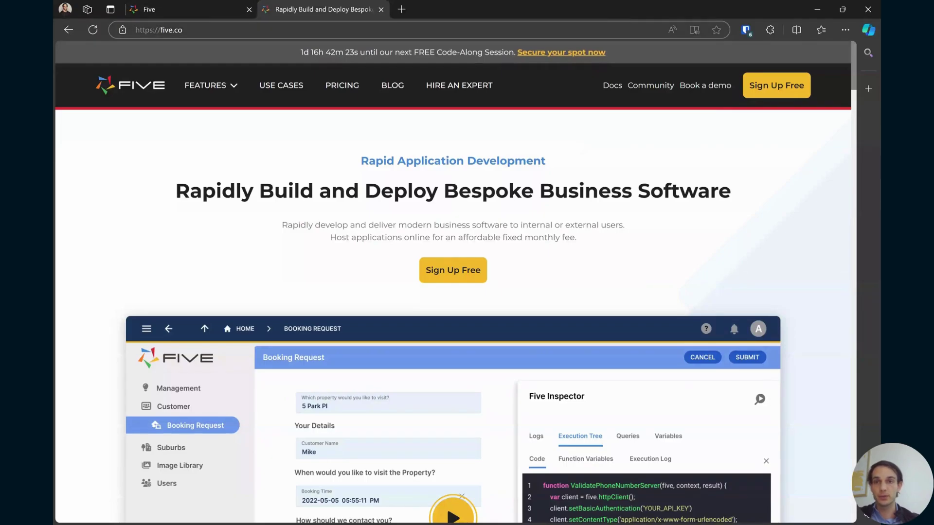
{"action": "left_click", "coordinate": [383, 13]}
- Fill in the username and password from the saved tryfive.5au.dev login and sign in
{"action": "left_click", "coordinate": [437, 164]}
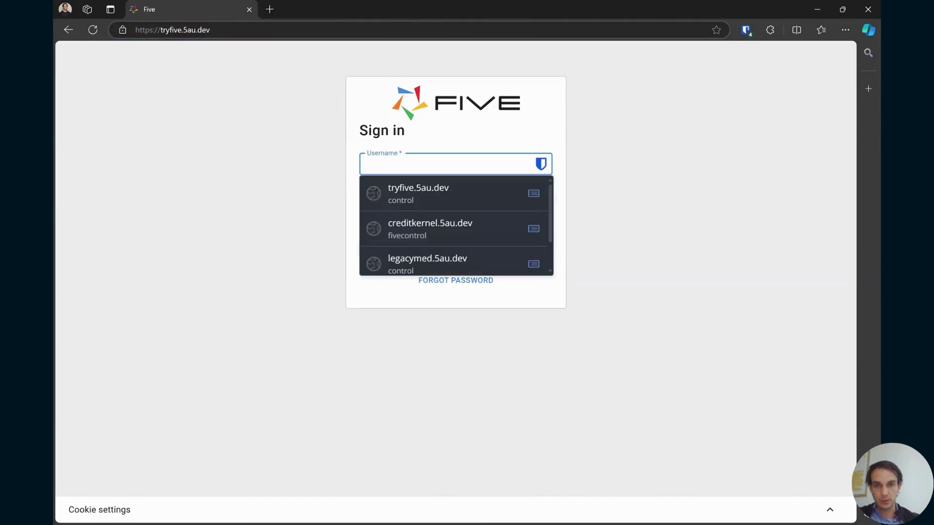
{"action": "left_click", "coordinate": [388, 194]}
{"action": "left_click", "coordinate": [486, 255]}
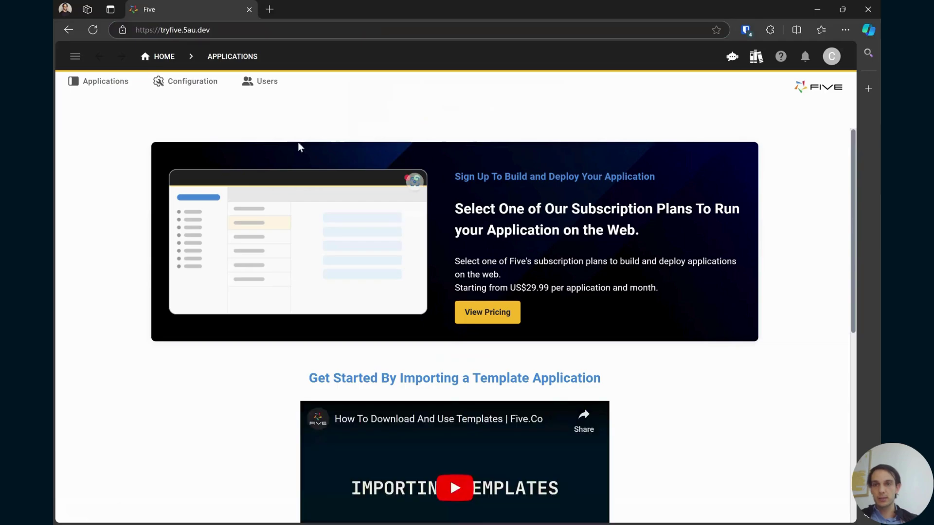
- Create and save a new application titled Northwind with the default settings, and open it for managing
{"action": "left_click", "coordinate": [105, 83]}
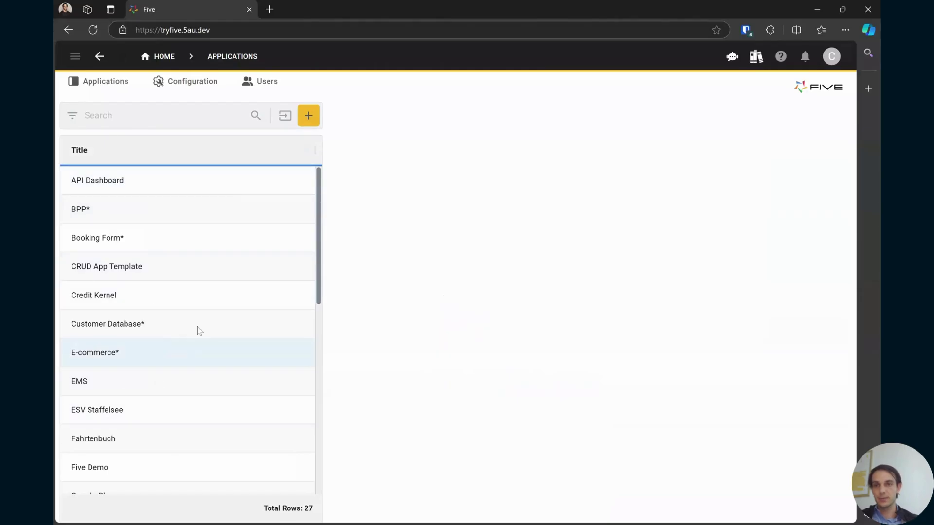
{"action": "left_click", "coordinate": [309, 119]}
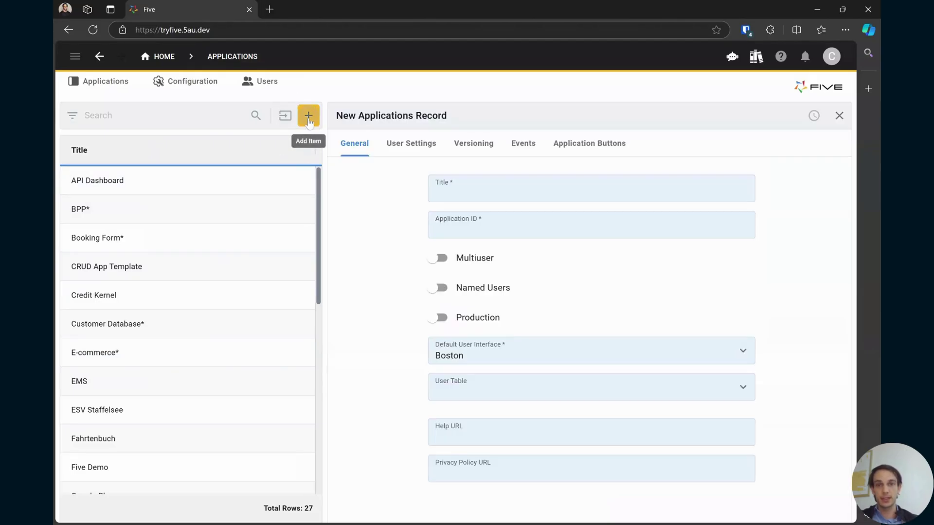
{"action": "left_click", "coordinate": [529, 199]}
{"action": "type", "text": "Northin"}
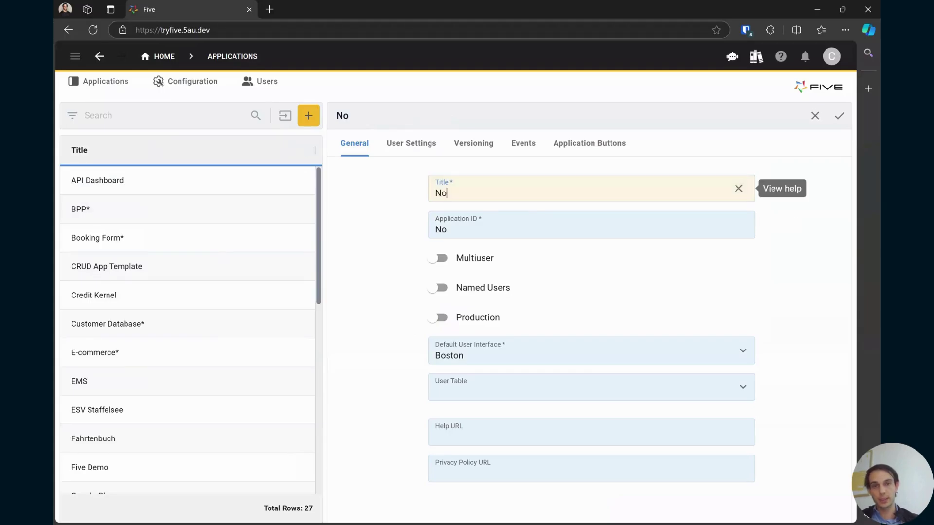
{"action": "key", "text": "BackSpace"}
{"action": "key", "text": "BackSpace"}
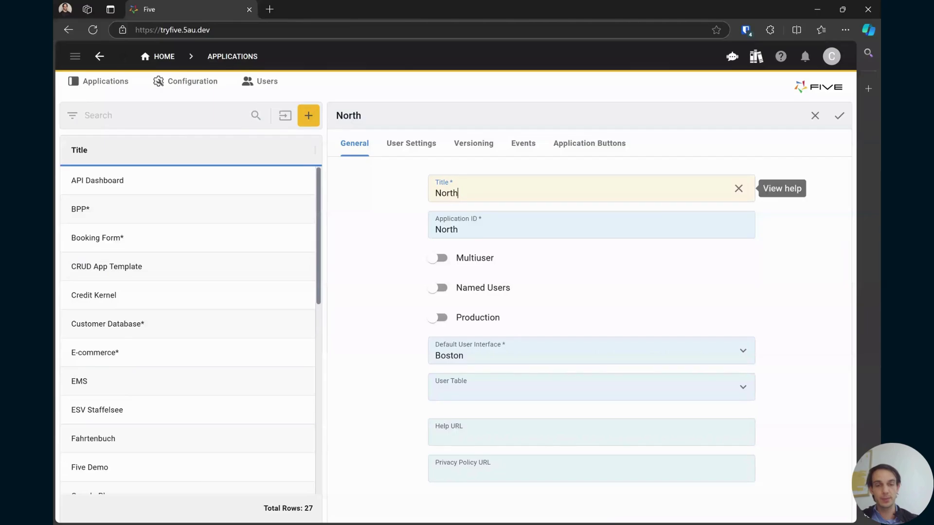
{"action": "type", "text": "wing"}
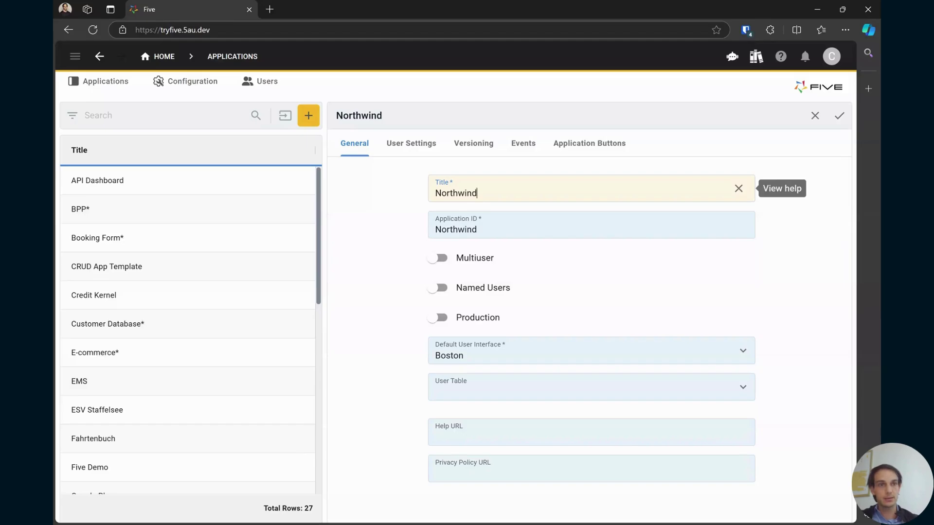
{"action": "left_click", "coordinate": [839, 115]}
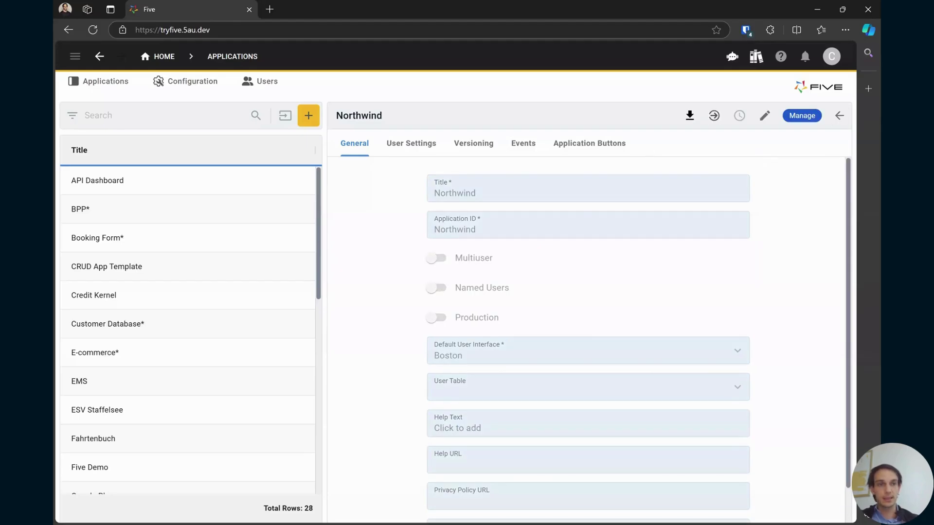
{"action": "left_click", "coordinate": [811, 120]}
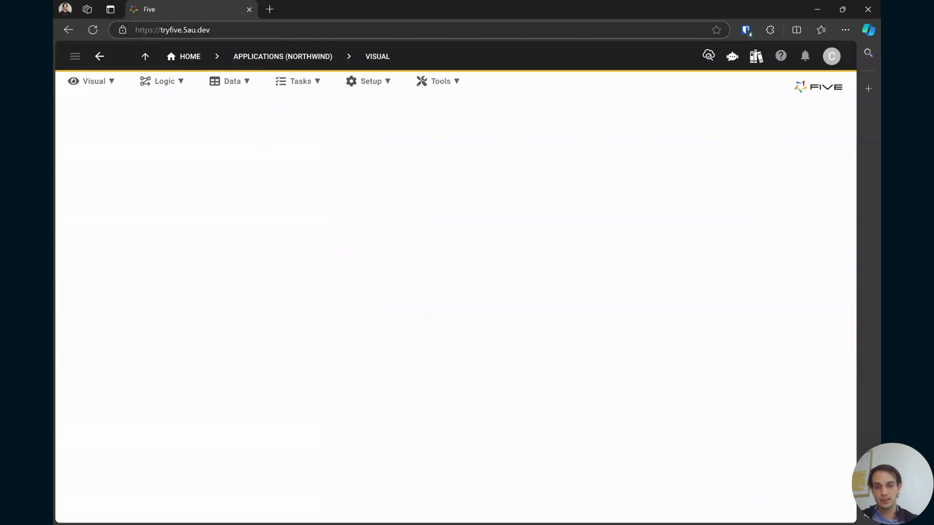
- Search Google Images for "northwind database schema" in a new tab and open the Yugabyte Docs diagram for viewing
{"action": "left_click", "coordinate": [270, 13]}
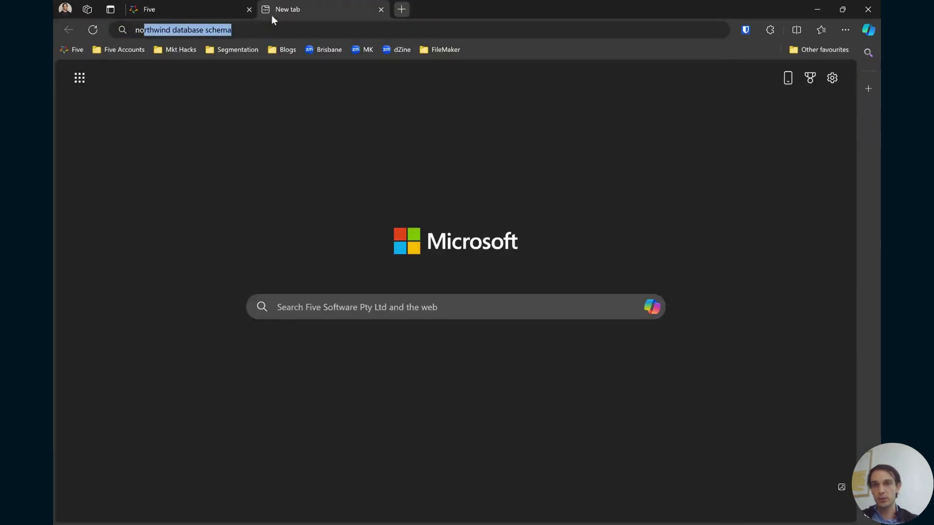
{"action": "type", "text": "northwind"}
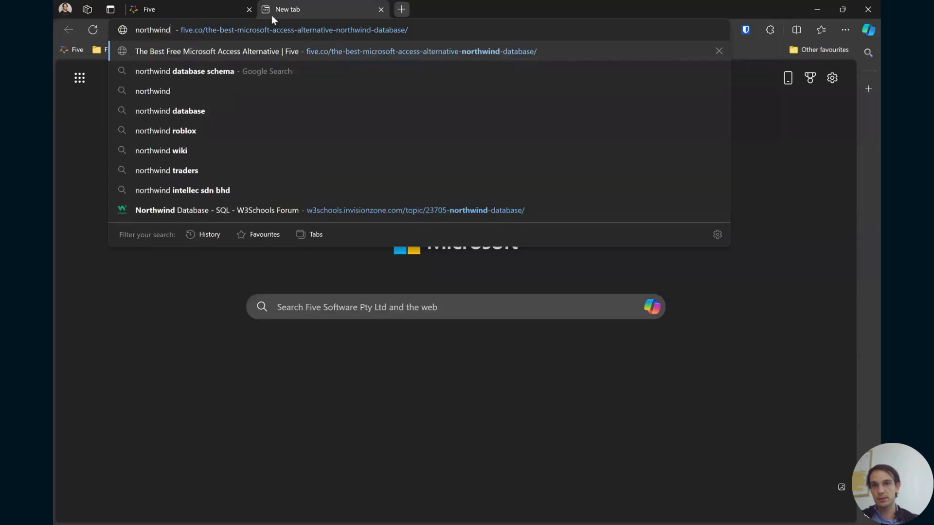
{"action": "type", "text": " database"}
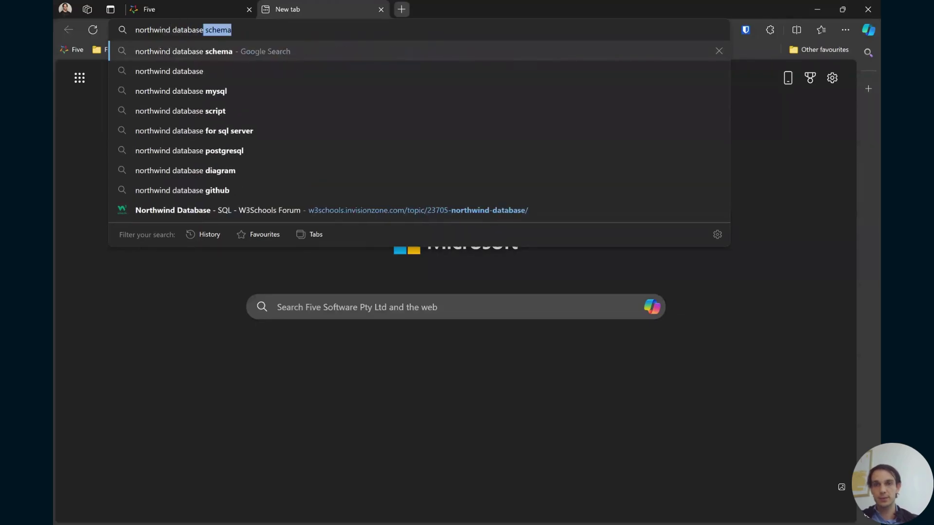
{"action": "key", "text": "Return"}
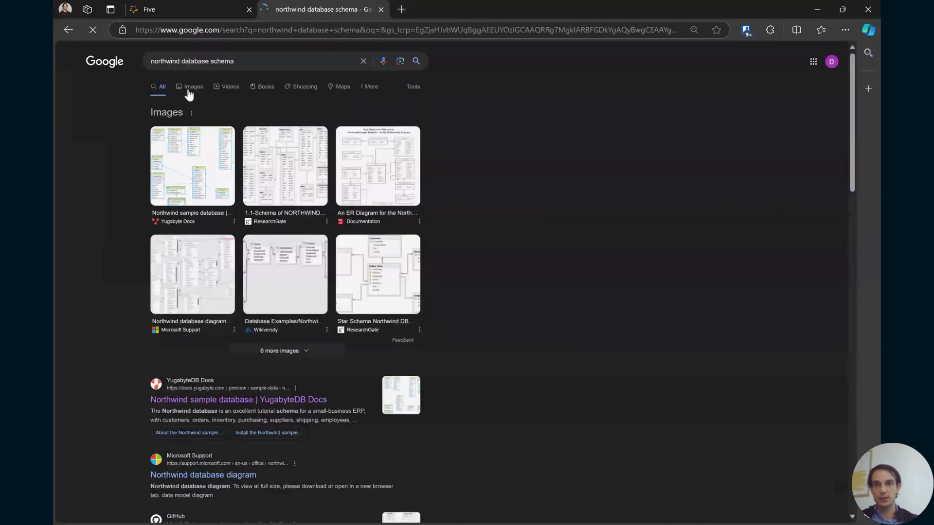
{"action": "left_click", "coordinate": [190, 93]}
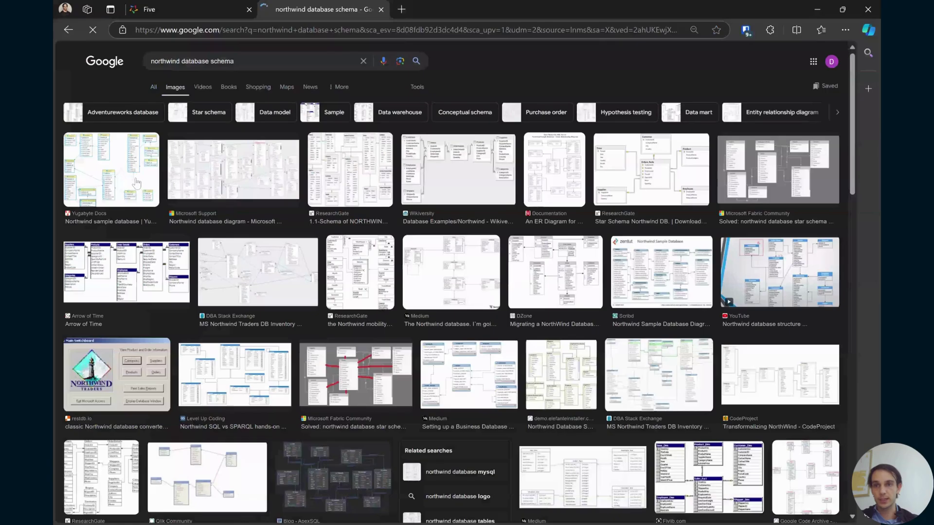
{"action": "left_click", "coordinate": [99, 171]}
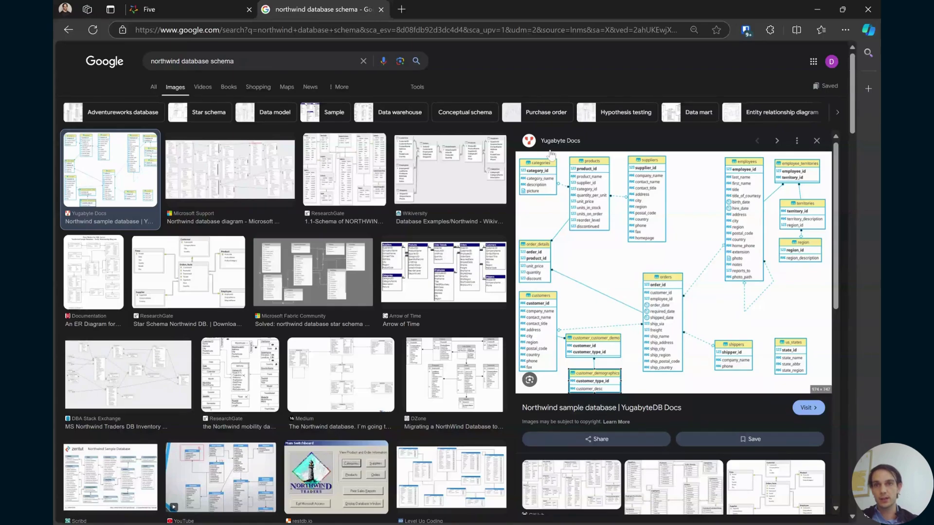
- Switch back to Five and start a new table named Supplier with the Table Wizard
{"action": "left_click", "coordinate": [219, 13]}
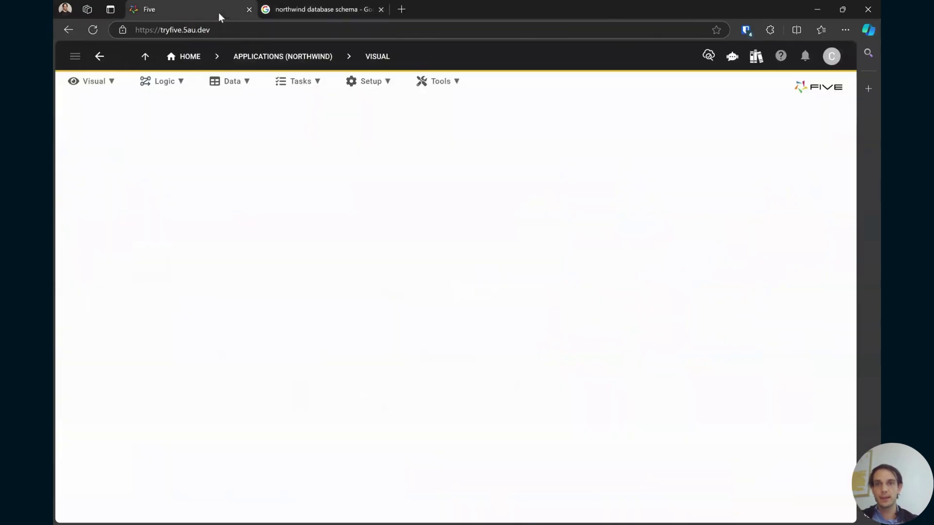
{"action": "left_click", "coordinate": [224, 91]}
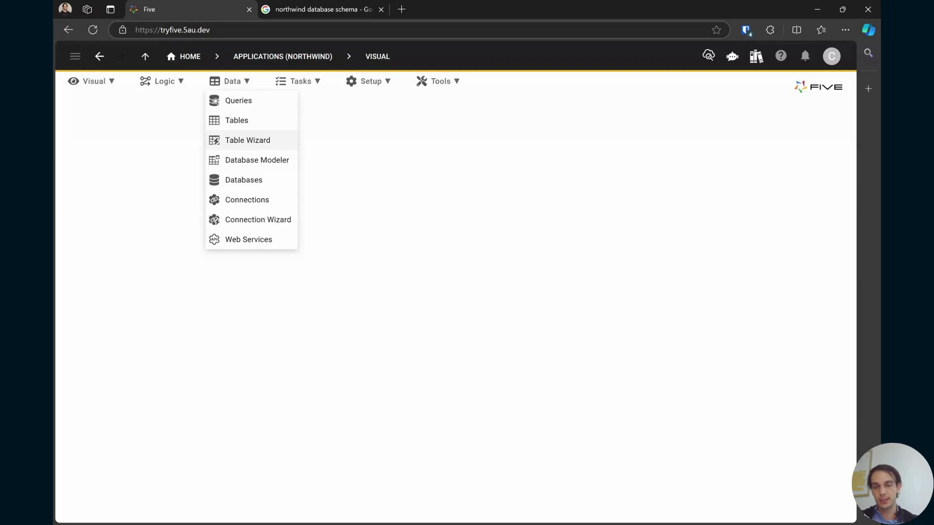
{"action": "left_click", "coordinate": [253, 146]}
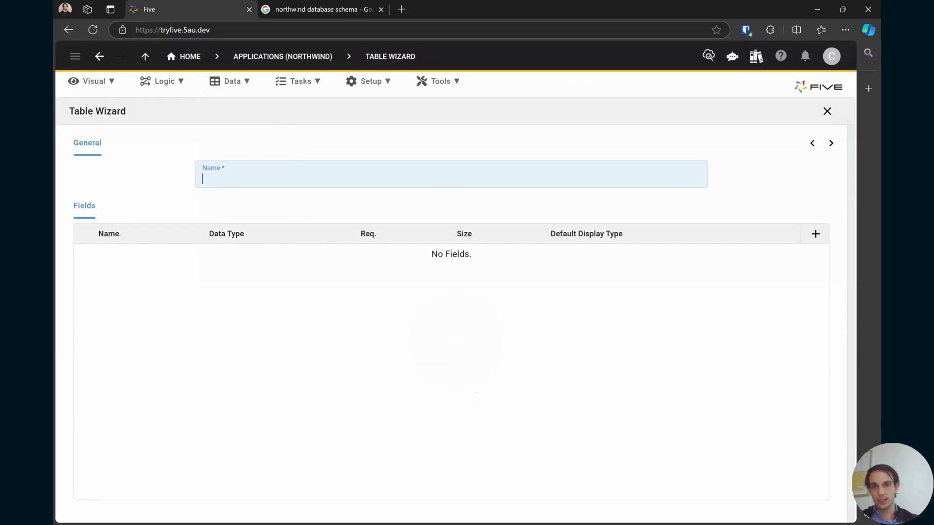
{"action": "type", "text": "Suppli"}
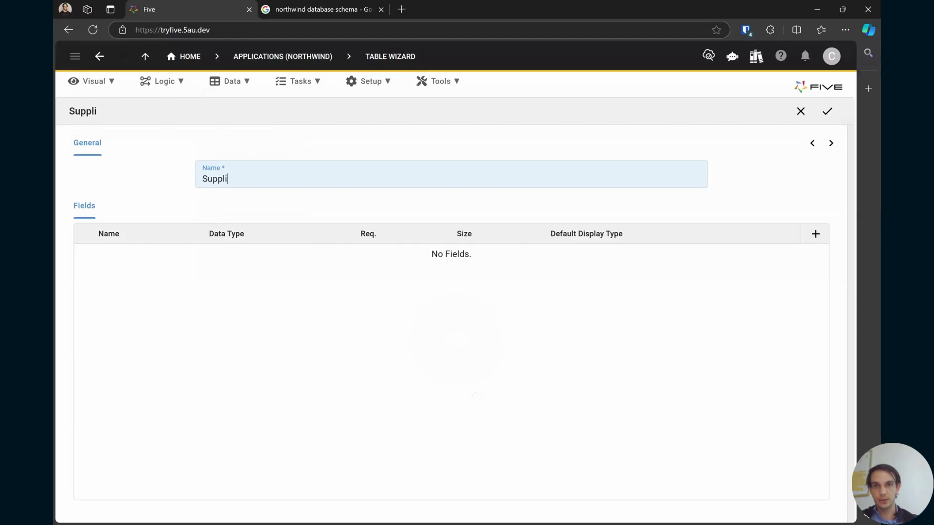
{"action": "type", "text": "er"}
- Check the suppliers table in the Northwind schema diagram and add three blank fields to the Supplier table
{"action": "left_click", "coordinate": [316, 11]}
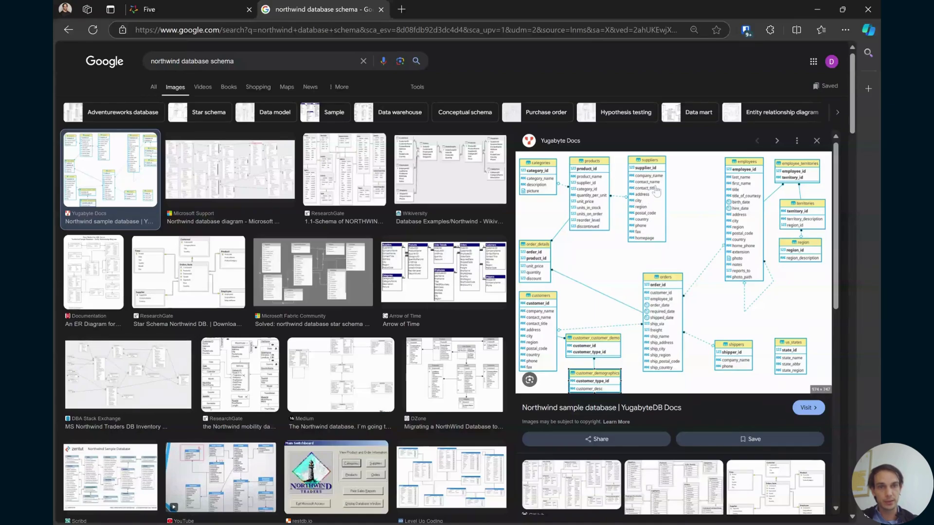
{"action": "left_click", "coordinate": [183, 8]}
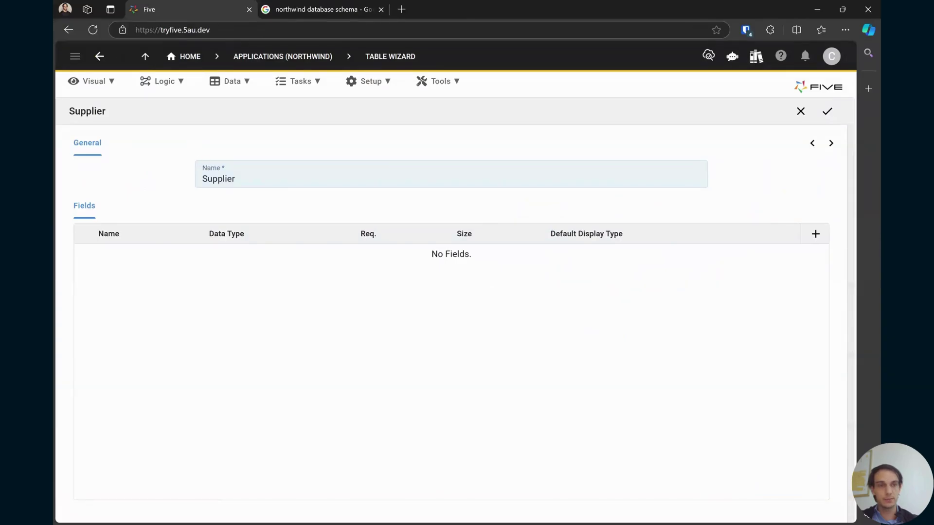
{"action": "left_click", "coordinate": [815, 235]}
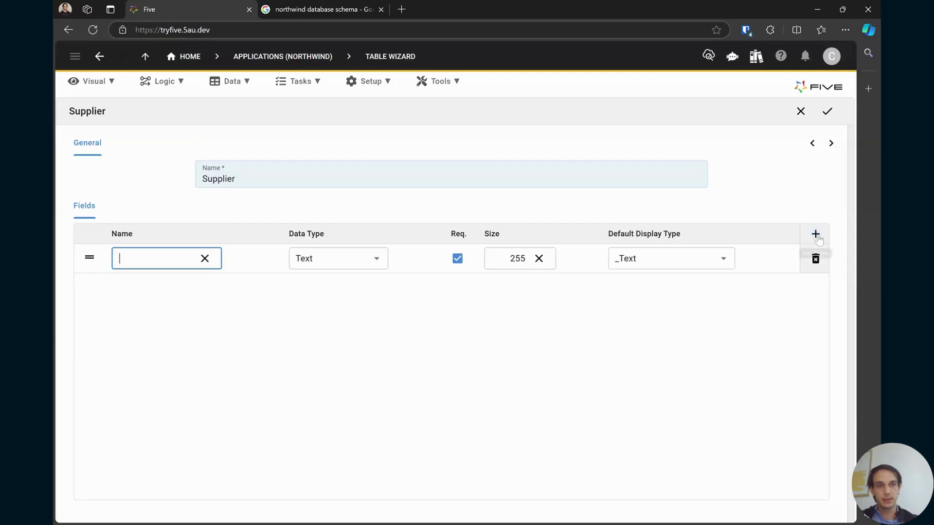
{"action": "left_click", "coordinate": [817, 235]}
{"action": "left_click", "coordinate": [817, 236]}
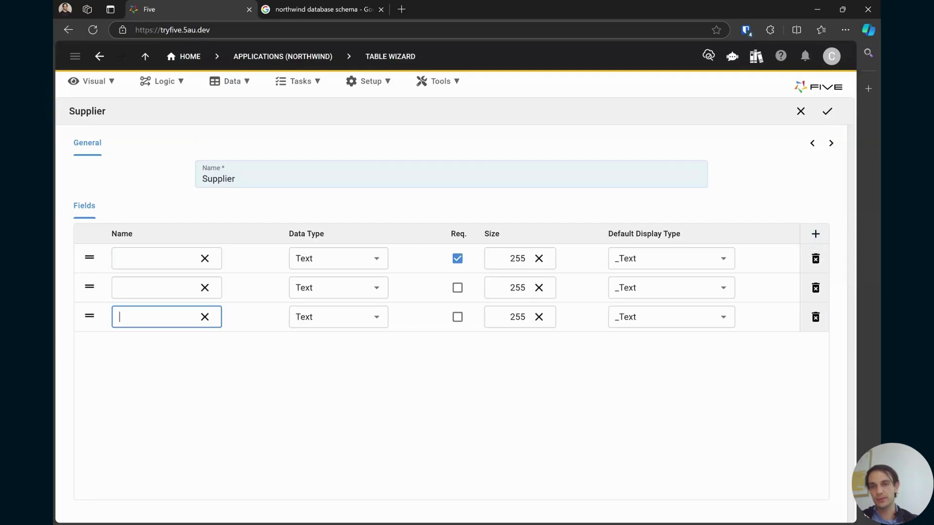
- Name the three Supplier fields CompanyName, City and Address, in that order
{"action": "left_click", "coordinate": [196, 259]}
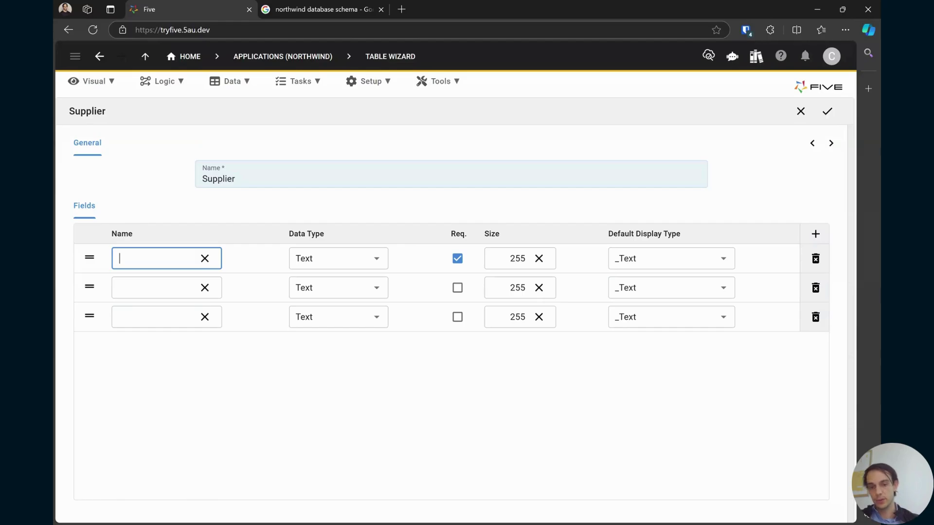
{"action": "type", "text": "Com"}
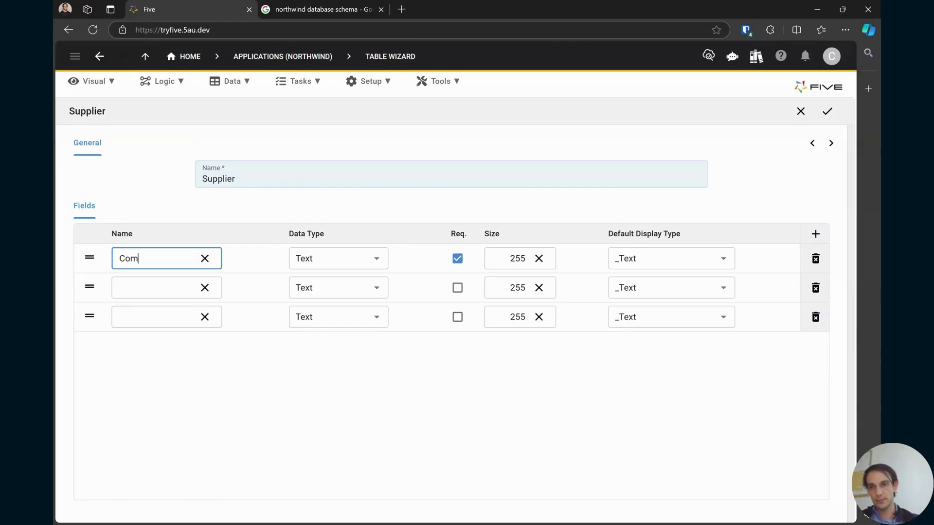
{"action": "type", "text": "pnay"}
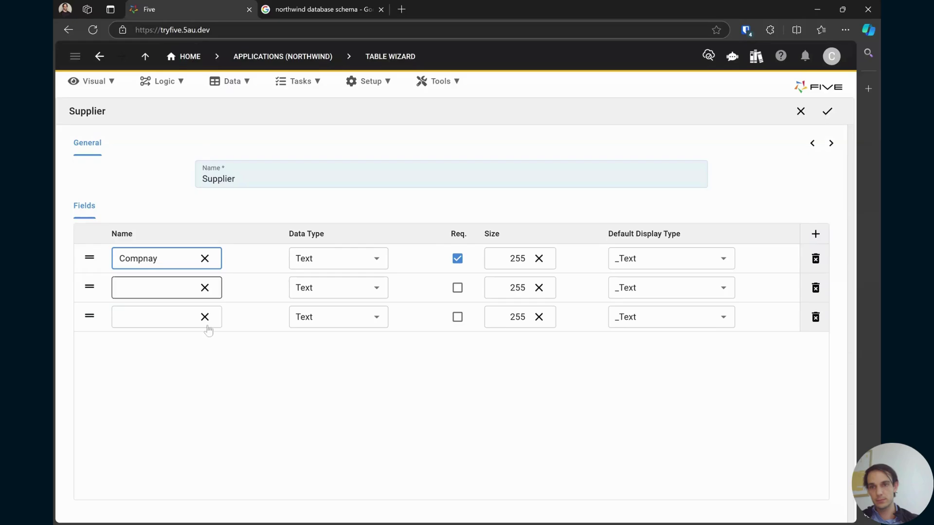
{"action": "key", "text": "BackSpace"}
{"action": "key", "text": "BackSpace"}
{"action": "key", "text": "BackSpace"}
{"action": "type", "text": "anyName"}
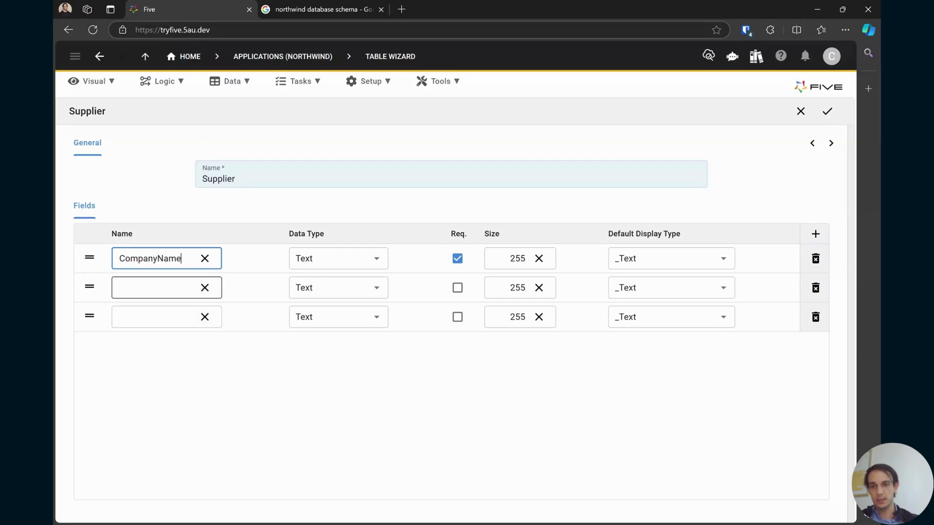
{"action": "left_click", "coordinate": [161, 288]}
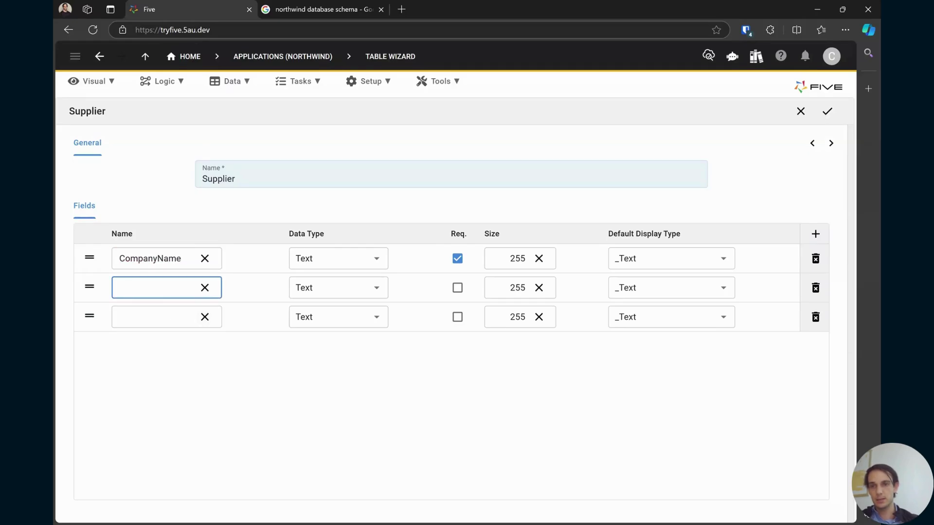
{"action": "type", "text": "City"}
{"action": "key", "text": "Tab"}
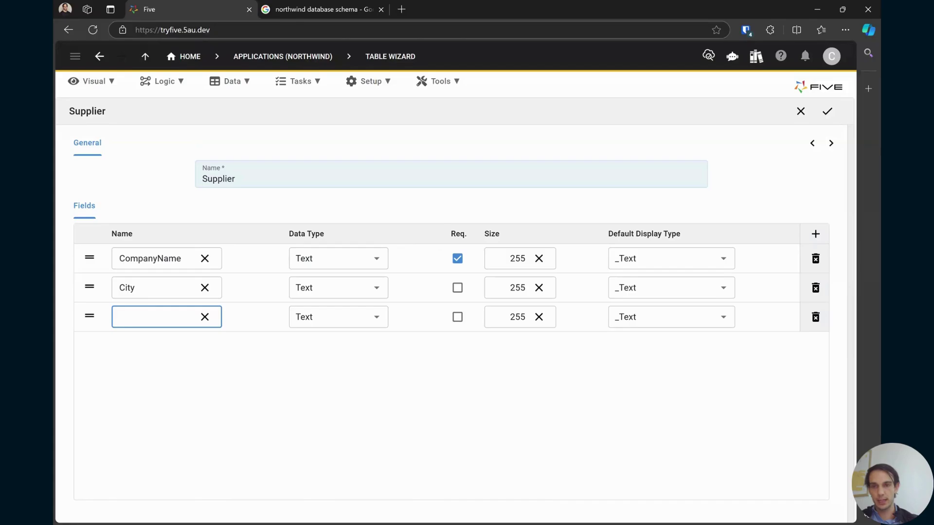
{"action": "type", "text": "Address"}
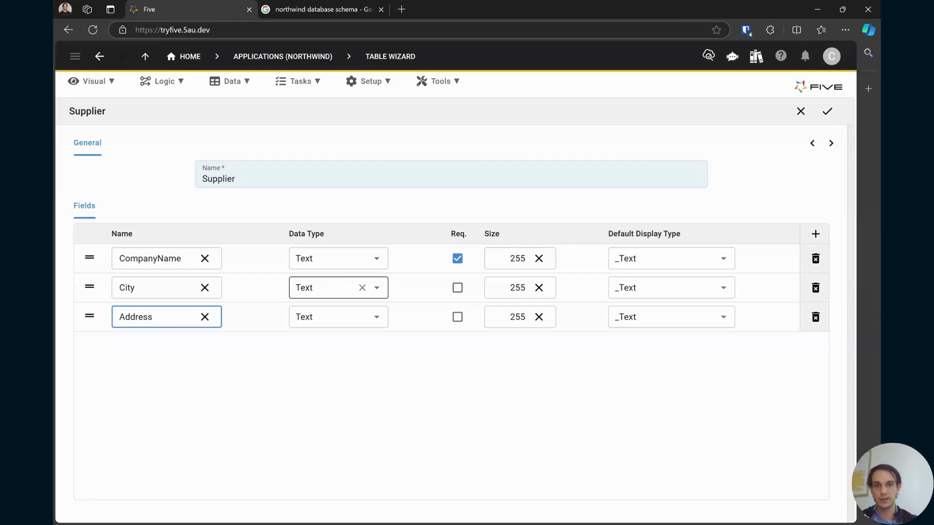
- Choose Text as the CompanyName field's data type and save the Supplier table without a select statement for adding data
{"action": "left_click", "coordinate": [378, 259]}
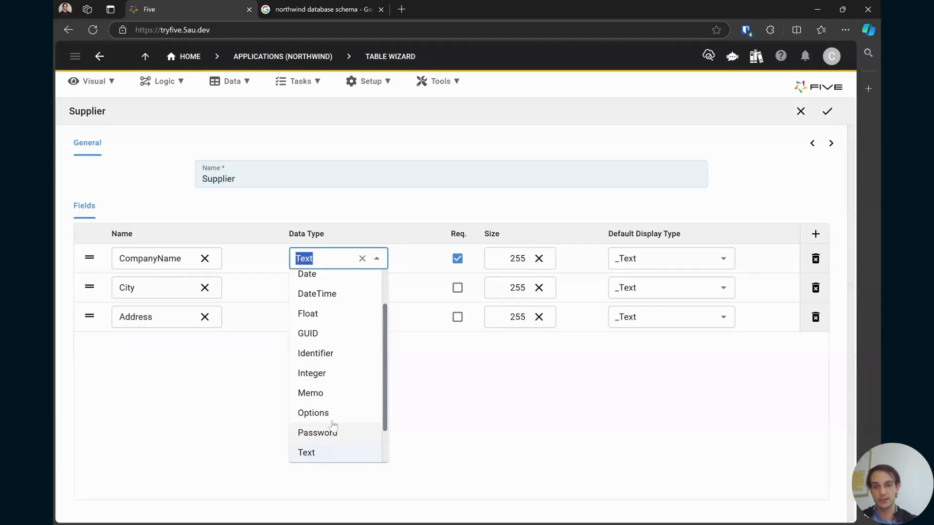
{"action": "scroll", "coordinate": [330, 430], "scroll_direction": "down", "scroll_amount": 2}
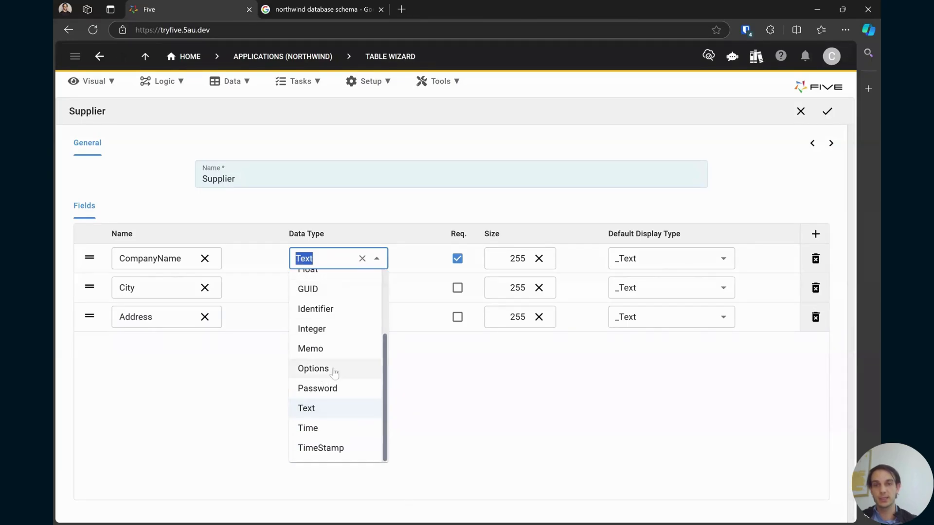
{"action": "left_click", "coordinate": [322, 417]}
{"action": "left_click", "coordinate": [510, 258]}
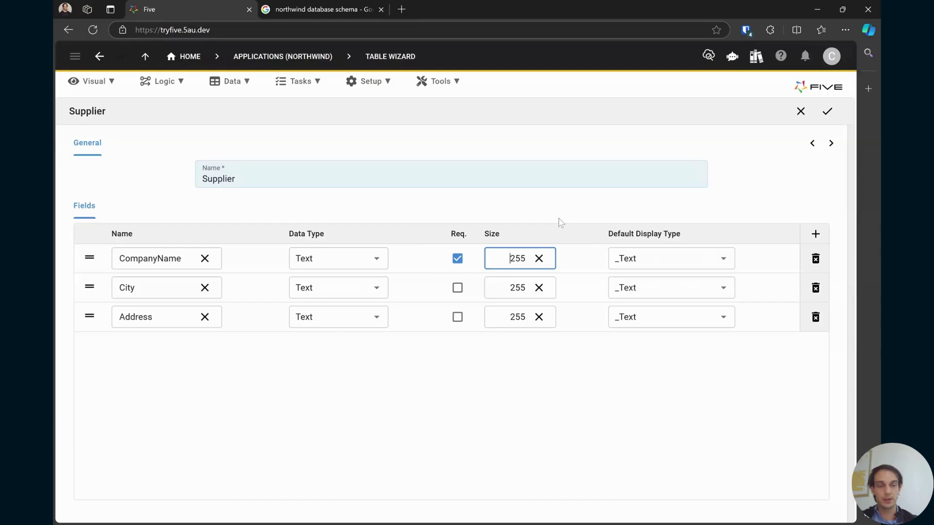
{"action": "left_click", "coordinate": [832, 115]}
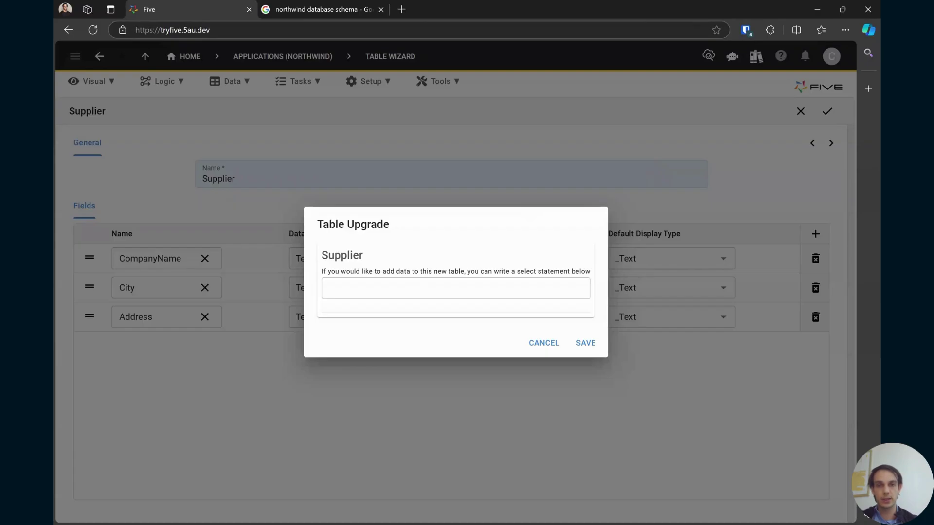
{"action": "left_click", "coordinate": [586, 343]}
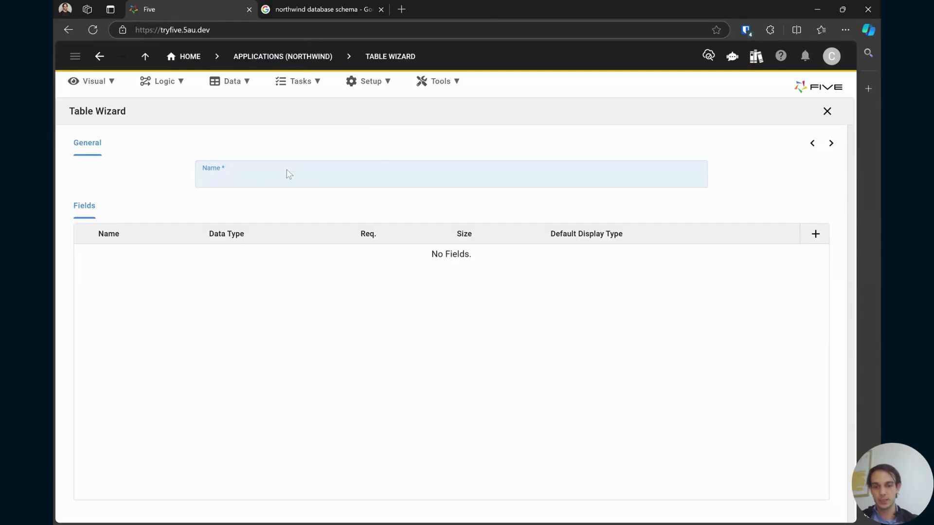
- Name the new table Category and add two blank fields to it
{"action": "type", "text": "Cae"}
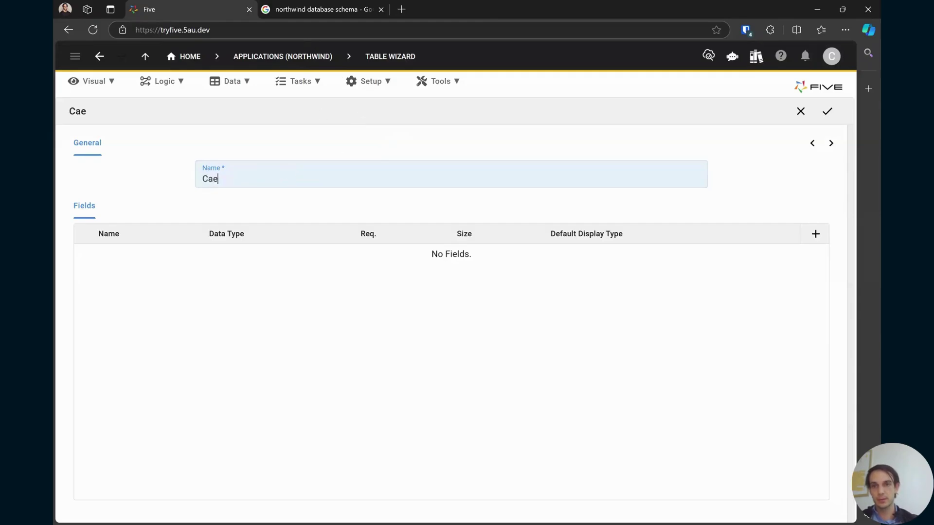
{"action": "key", "text": "BackSpace"}
{"action": "type", "text": "eg"}
{"action": "key", "text": "BackSpace"}
{"action": "key", "text": "BackSpace"}
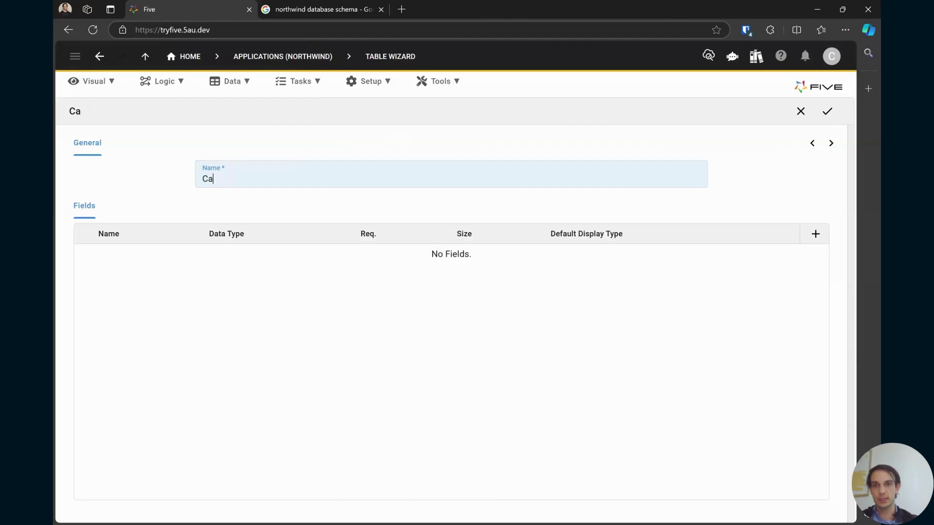
{"action": "type", "text": "tegory"}
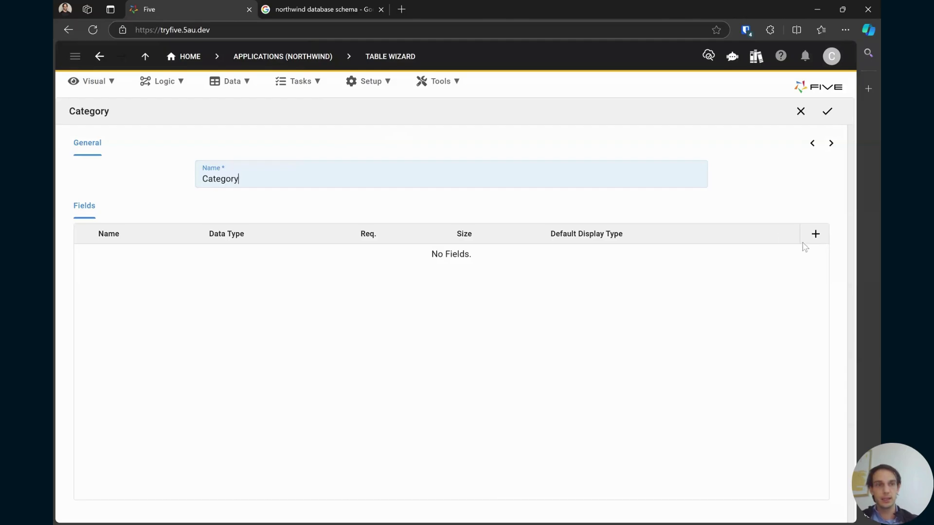
{"action": "left_click", "coordinate": [815, 234]}
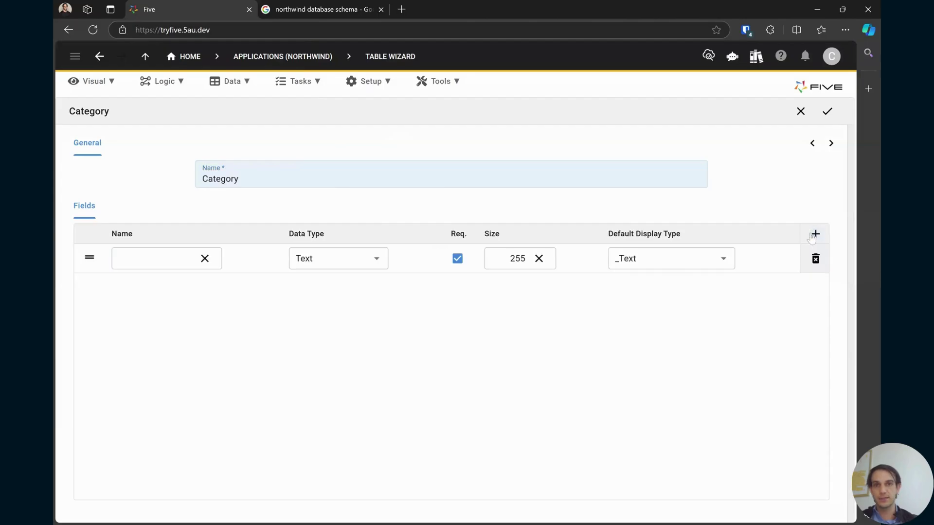
{"action": "left_click", "coordinate": [815, 235]}
- Check the categories table in the Northwind schema diagram and name the two Category fields Name and Description
{"action": "left_click", "coordinate": [318, 9]}
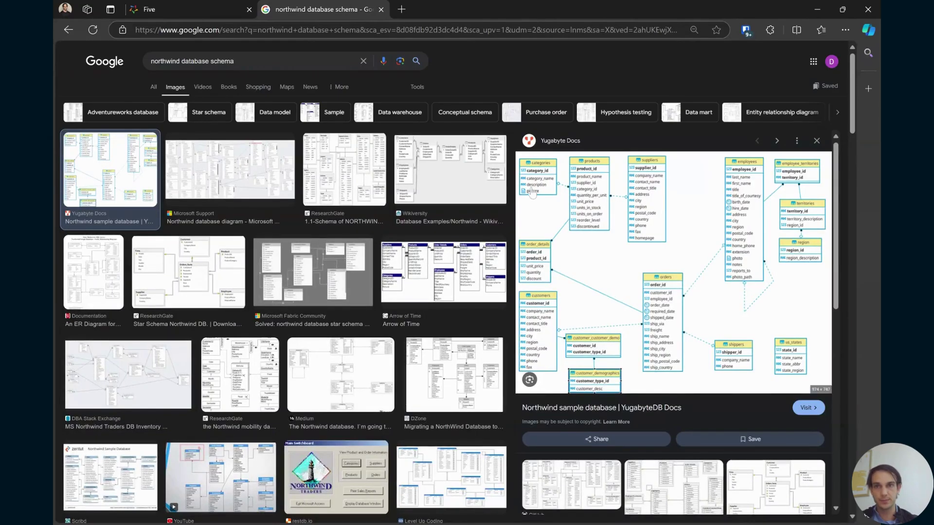
{"action": "key", "text": "ctrl+Tab"}
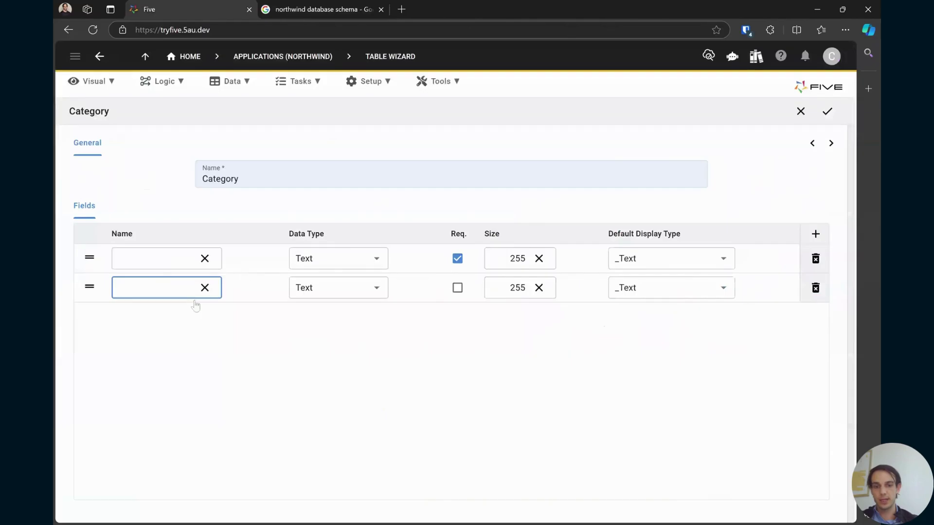
{"action": "left_click", "coordinate": [156, 259]}
{"action": "type", "text": "Name"}
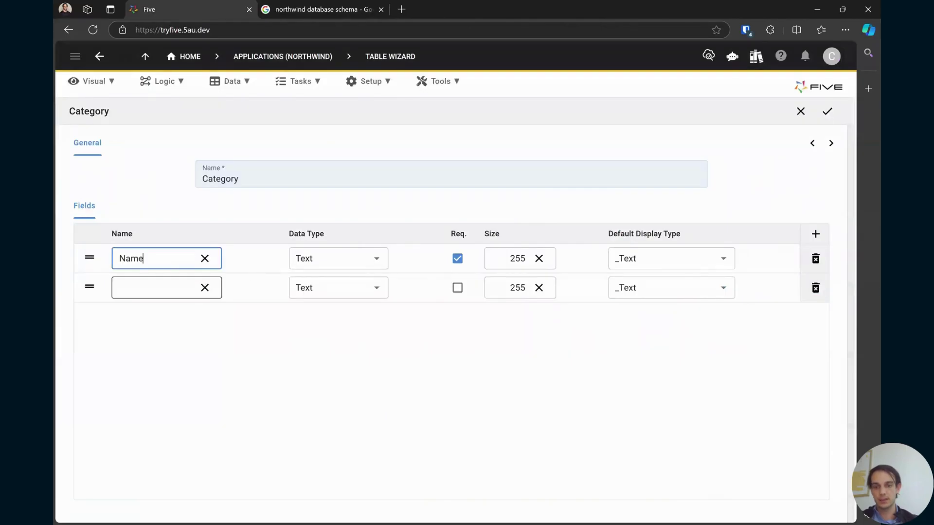
{"action": "left_click", "coordinate": [155, 288]}
{"action": "type", "text": "Des"}
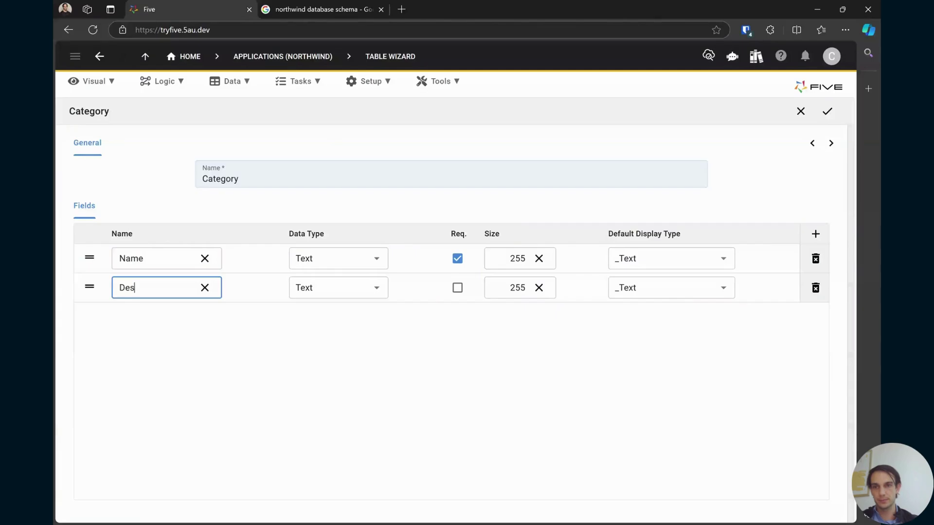
{"action": "type", "text": "cription"}
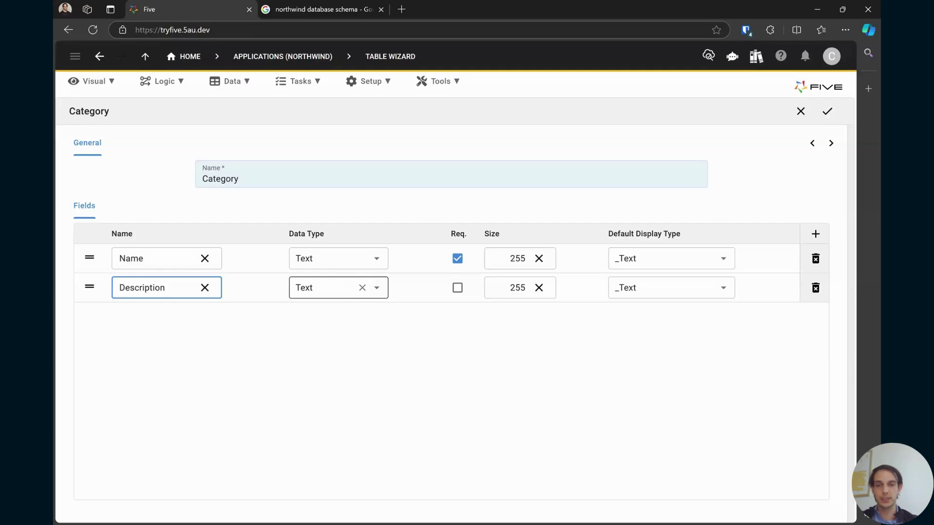
- Review the Description field's data type and display type options, and save the Category table without a select statement
{"action": "left_click", "coordinate": [384, 290]}
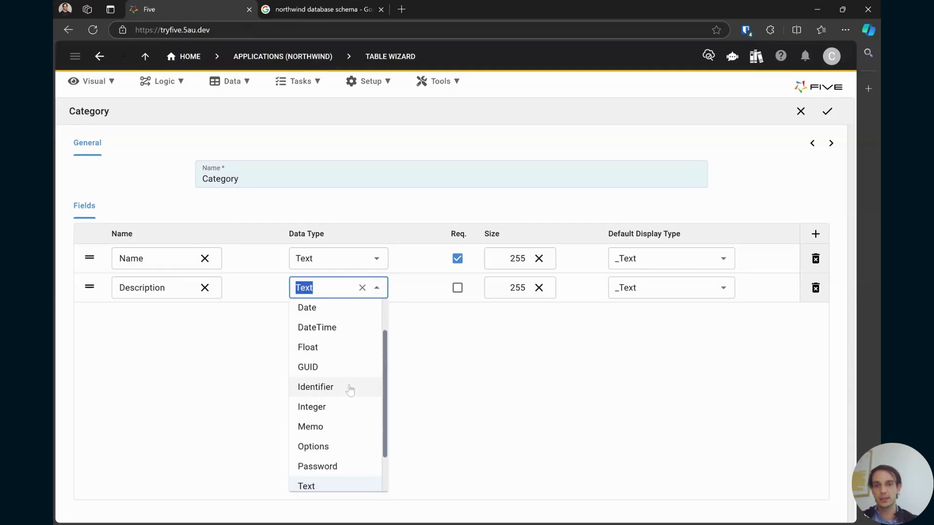
{"action": "scroll", "coordinate": [350, 404], "scroll_direction": "up", "scroll_amount": 2}
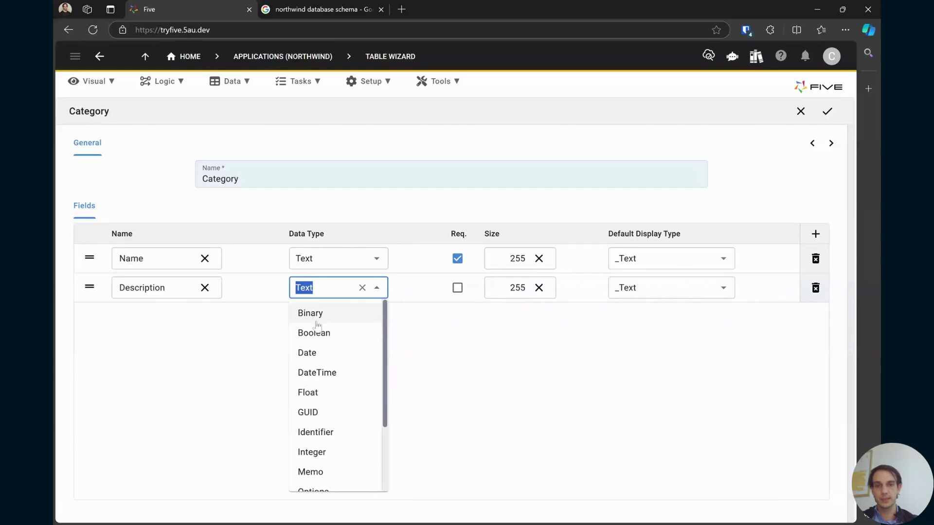
{"action": "left_click", "coordinate": [723, 288]}
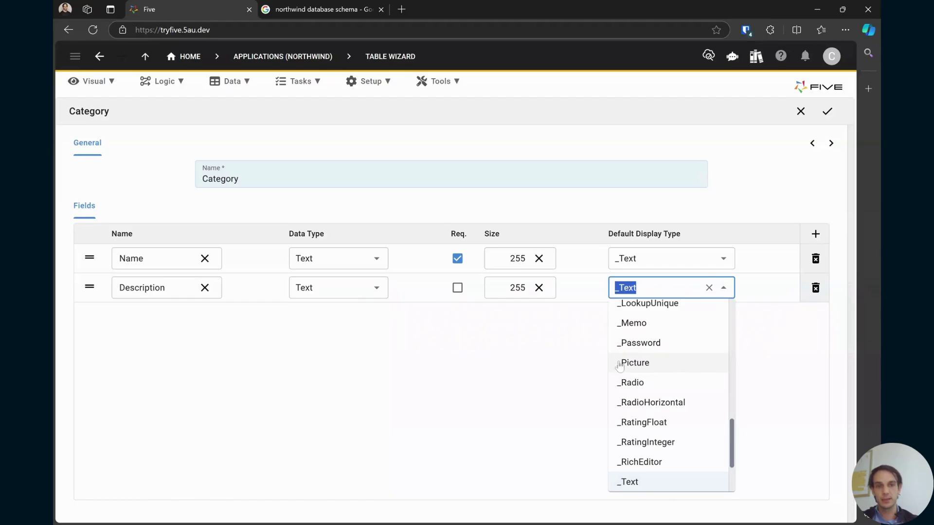
{"action": "left_click", "coordinate": [569, 360]}
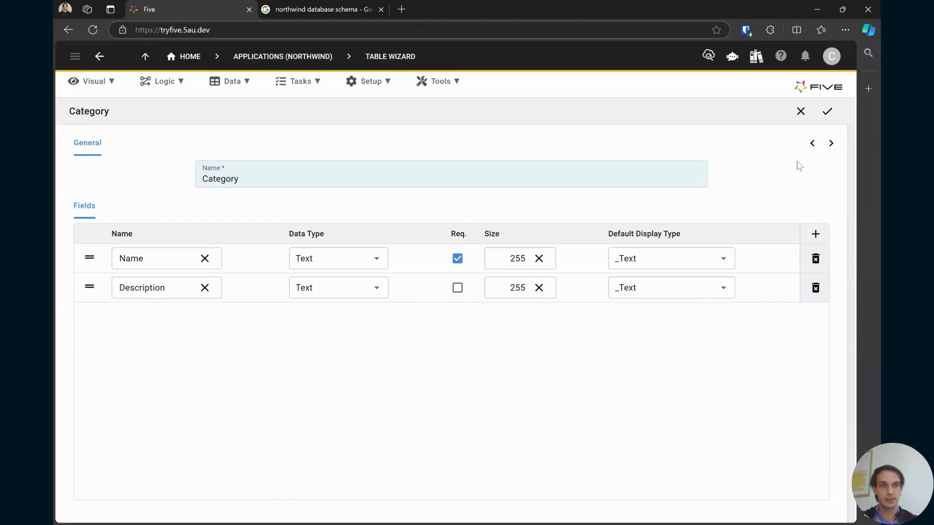
{"action": "left_click", "coordinate": [828, 115]}
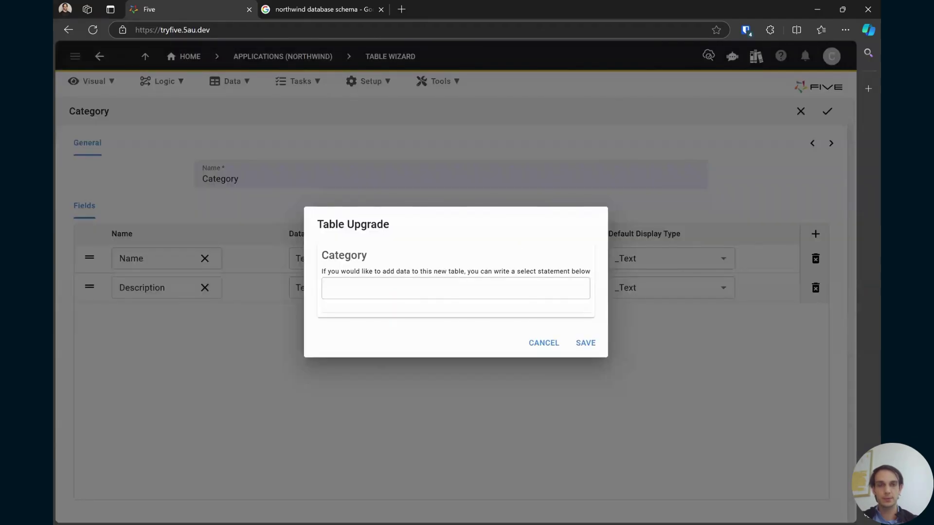
{"action": "left_click", "coordinate": [586, 344]}
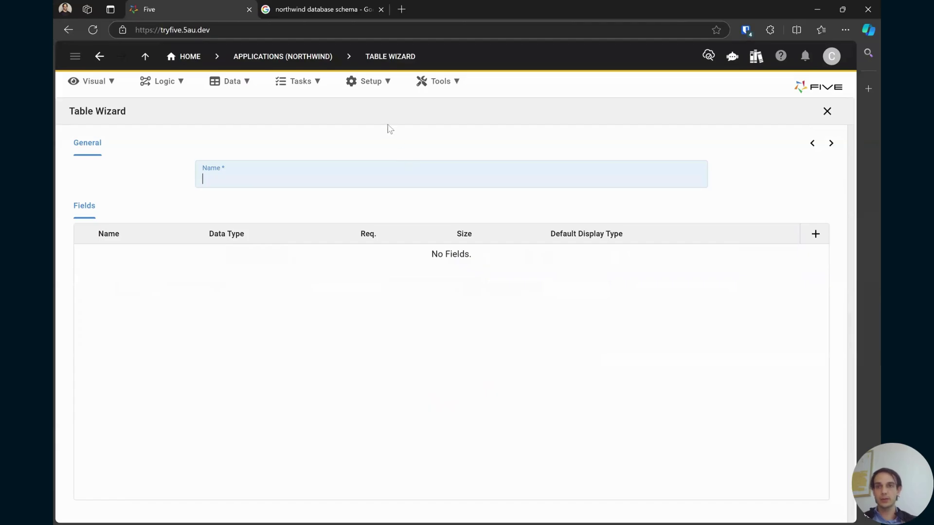
- Arrange the Supplier and Category tables side by side in the Database Modeler and review the properties of Category's Name field
{"action": "left_click", "coordinate": [240, 82]}
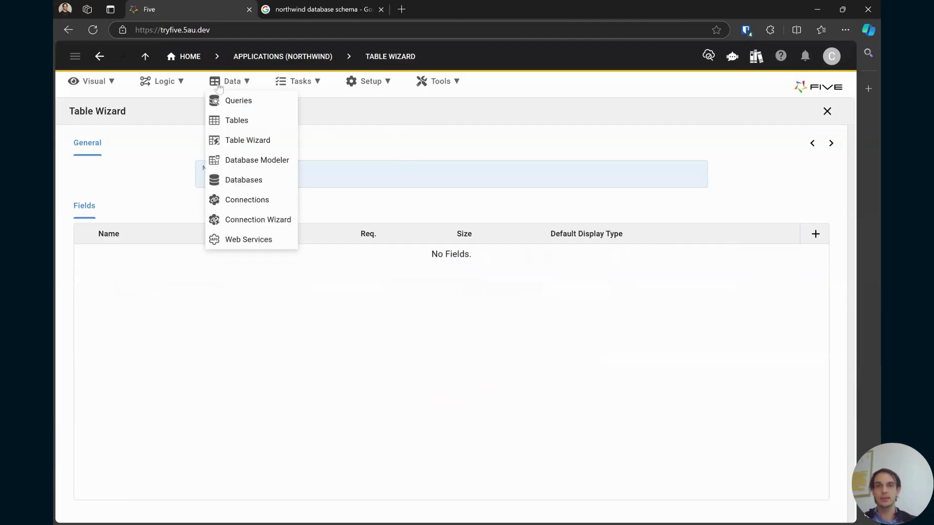
{"action": "left_click", "coordinate": [246, 165]}
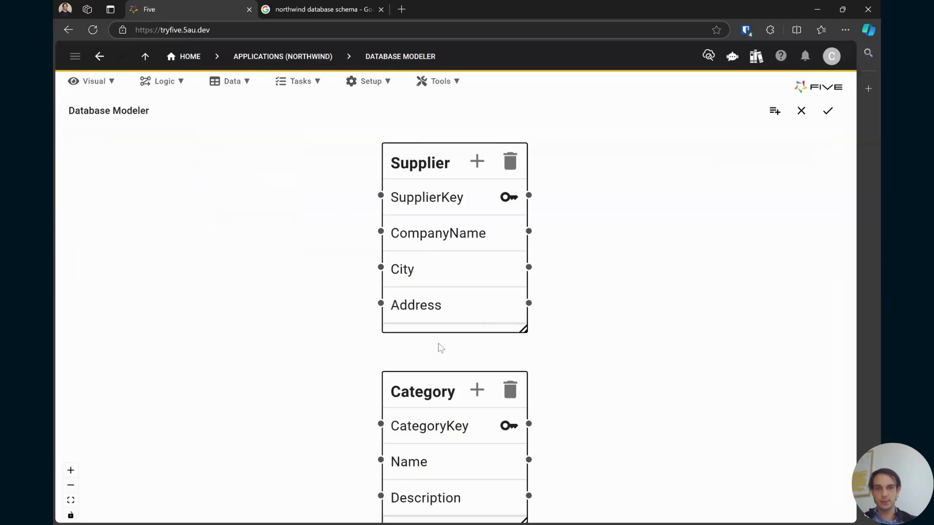
{"action": "left_click_drag", "start_coordinate": [417, 388], "coordinate": [631, 158]}
{"action": "left_click_drag", "start_coordinate": [394, 175], "coordinate": [149, 181]}
{"action": "left_click_drag", "start_coordinate": [643, 158], "coordinate": [431, 159]}
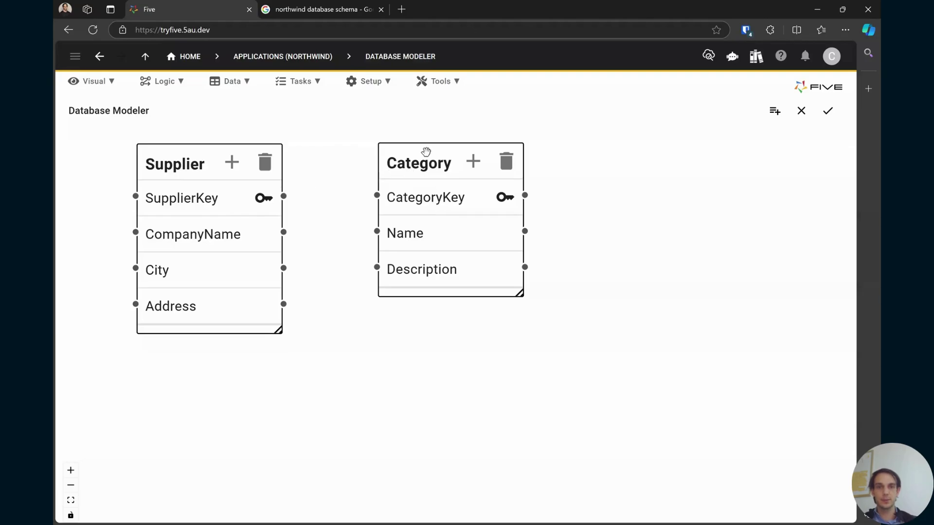
{"action": "left_click_drag", "start_coordinate": [426, 151], "coordinate": [502, 152]}
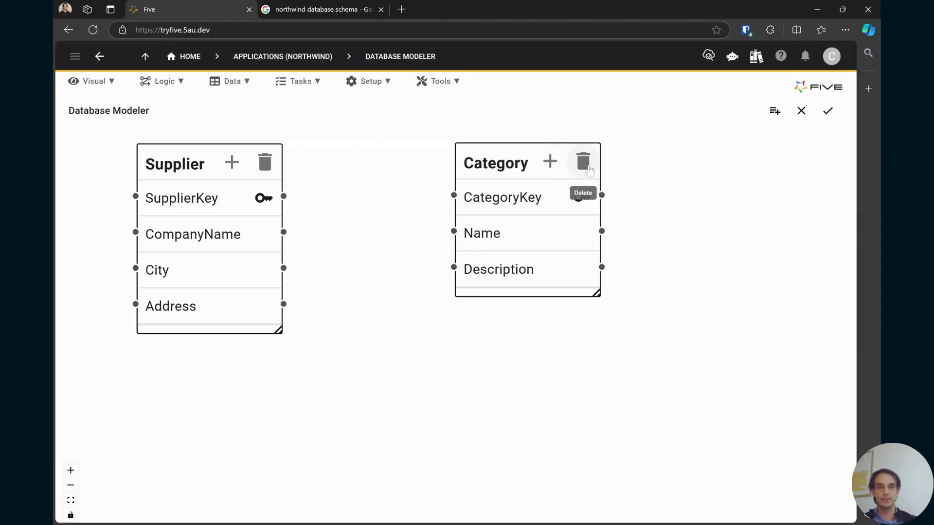
{"action": "left_click", "coordinate": [495, 234]}
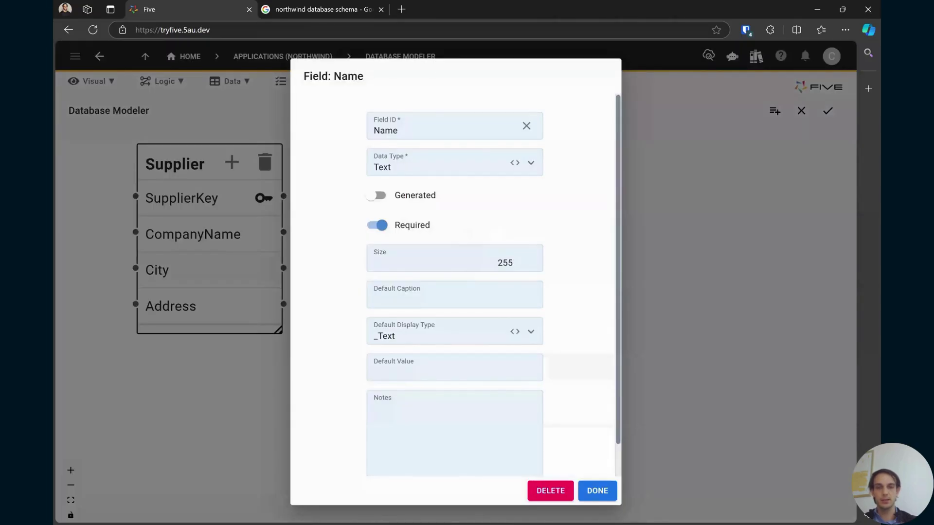
{"action": "left_click", "coordinate": [597, 491]}
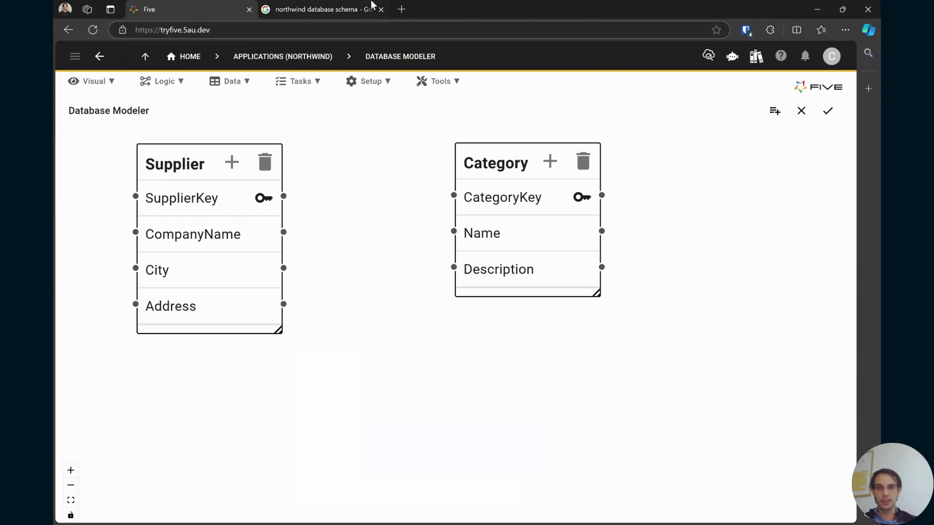
- Examine the products table in the Northwind schema diagram, and start a Product table with one blank field in Five's Table Wizard
{"action": "left_click", "coordinate": [372, 7]}
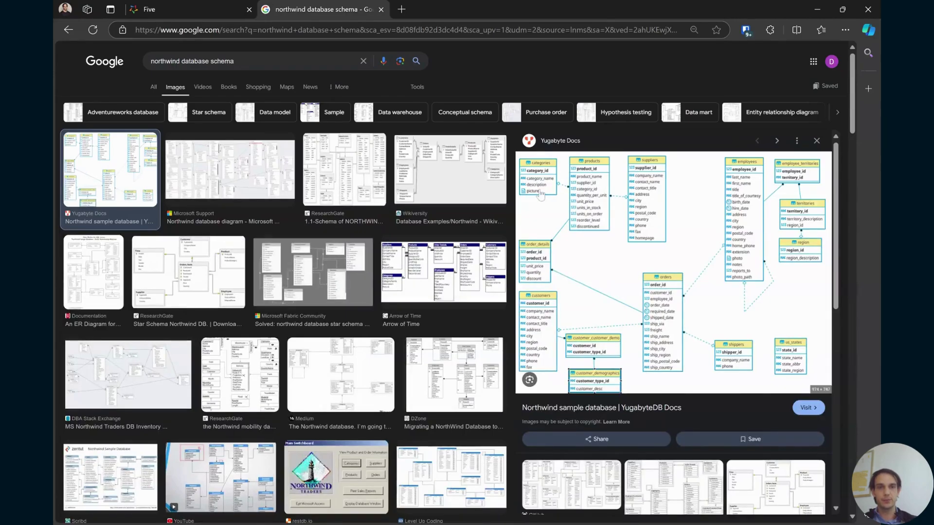
{"action": "scroll", "coordinate": [605, 195], "scroll_direction": "up", "scroll_amount": 1}
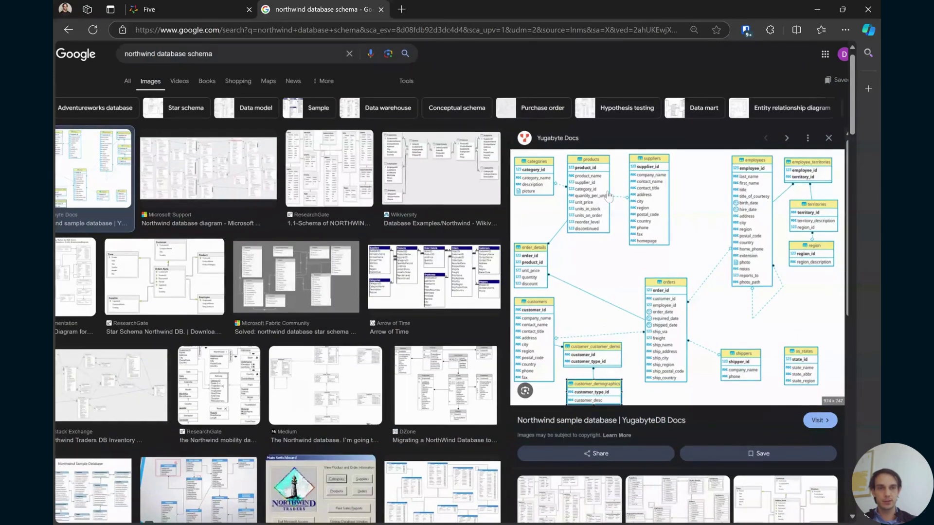
{"action": "scroll", "coordinate": [607, 195], "scroll_direction": "up", "scroll_amount": 3}
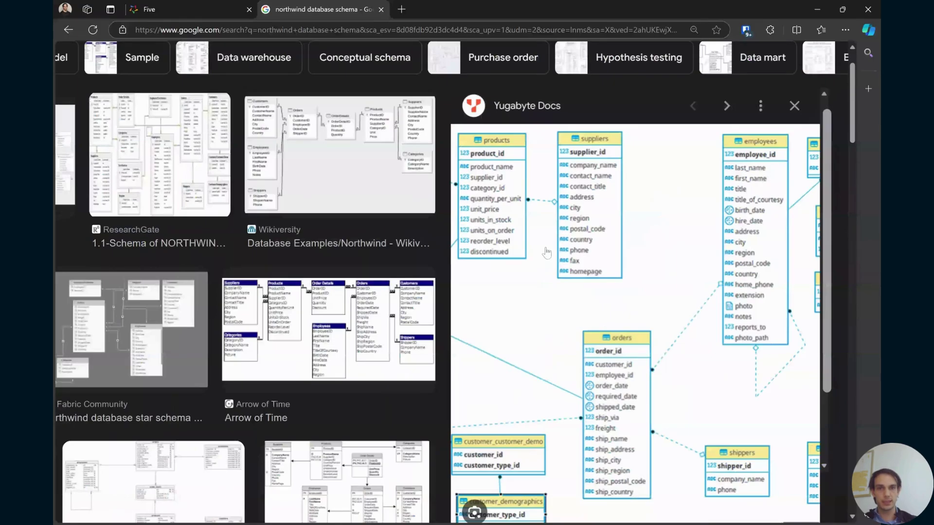
{"action": "scroll", "coordinate": [546, 251], "scroll_direction": "left", "scroll_amount": 1}
{"action": "scroll", "coordinate": [561, 292], "scroll_direction": "down", "scroll_amount": 3}
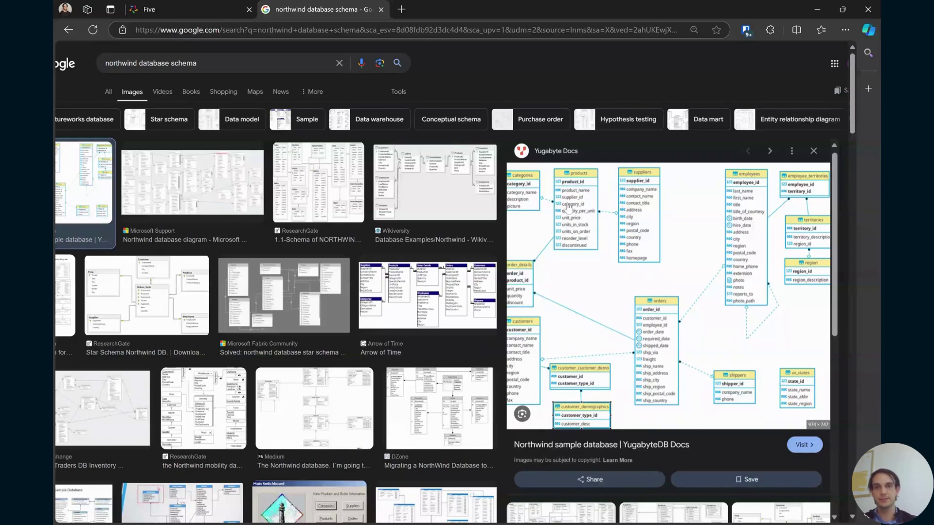
{"action": "left_click", "coordinate": [207, 6]}
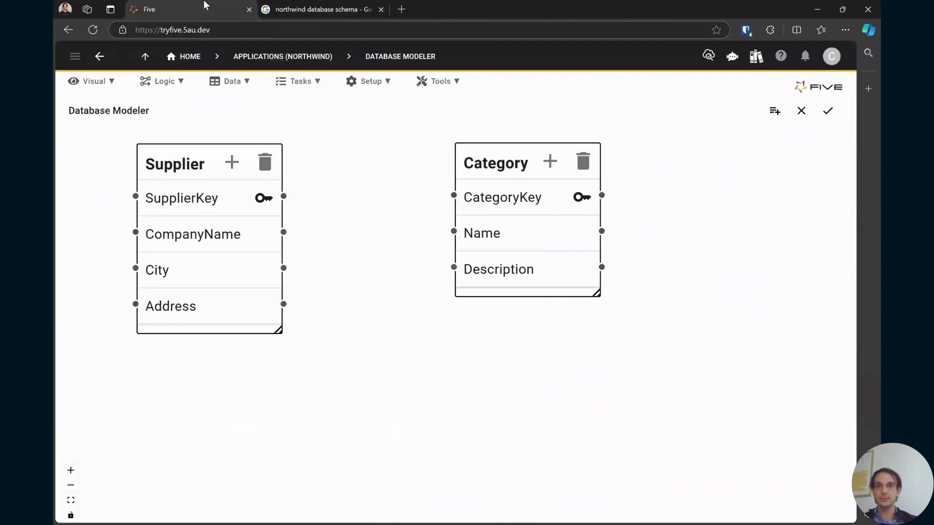
{"action": "left_click", "coordinate": [244, 82]}
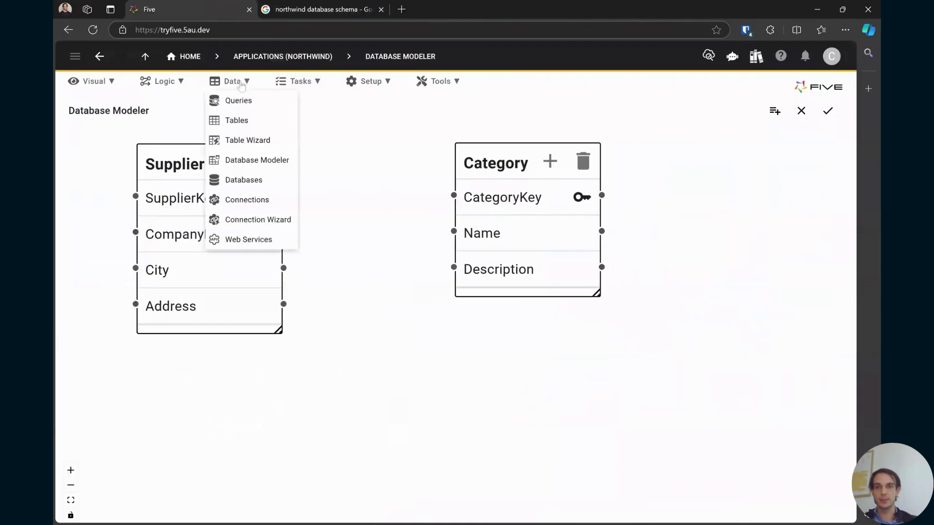
{"action": "left_click", "coordinate": [236, 146]}
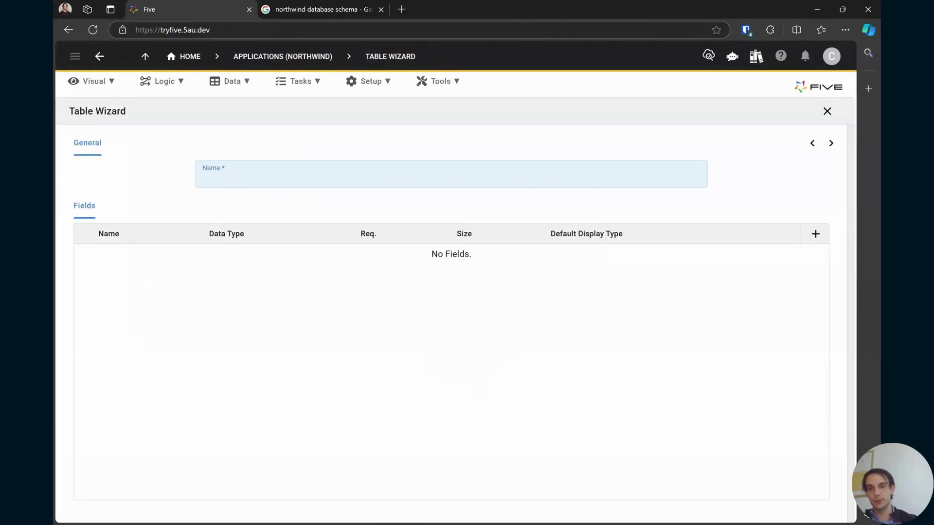
{"action": "type", "text": "Product"}
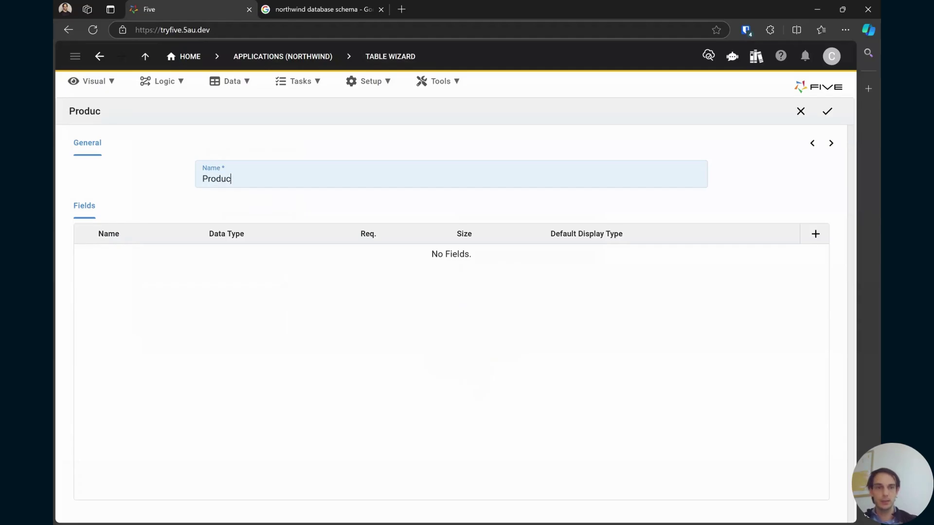
{"action": "left_click", "coordinate": [817, 235]}
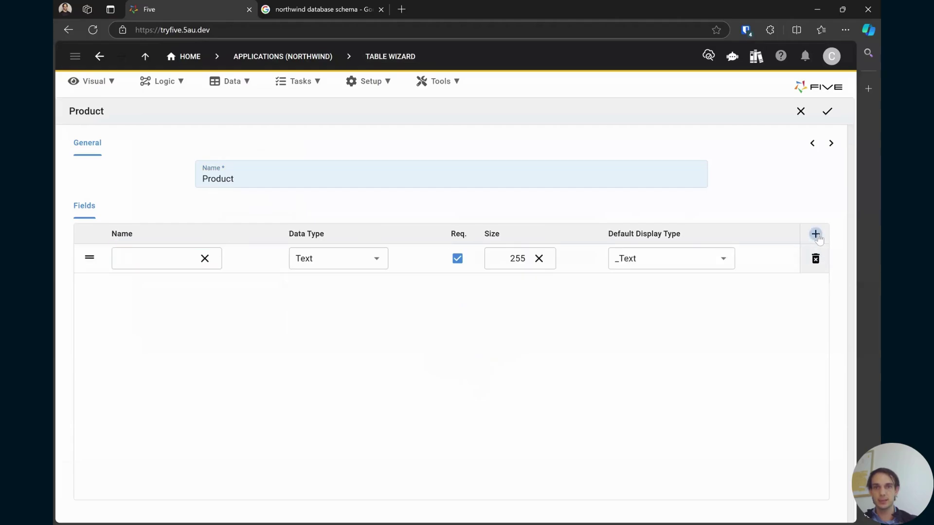
- Add three more blank fields to the Product table, check the Northwind schema diagram, and name the first field Name
{"action": "left_click", "coordinate": [815, 234]}
{"action": "left_click", "coordinate": [815, 234]}
{"action": "left_click", "coordinate": [816, 234]}
{"action": "left_click", "coordinate": [318, 6]}
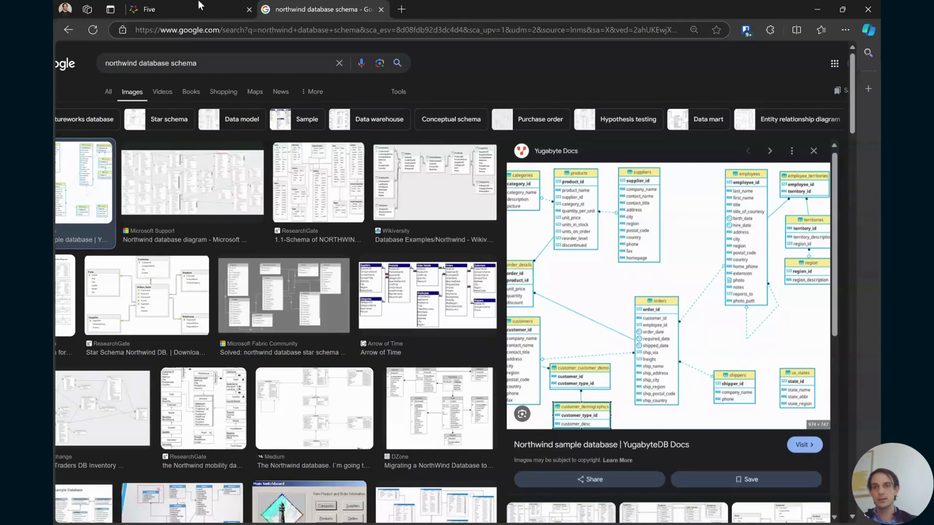
{"action": "left_click", "coordinate": [185, 9]}
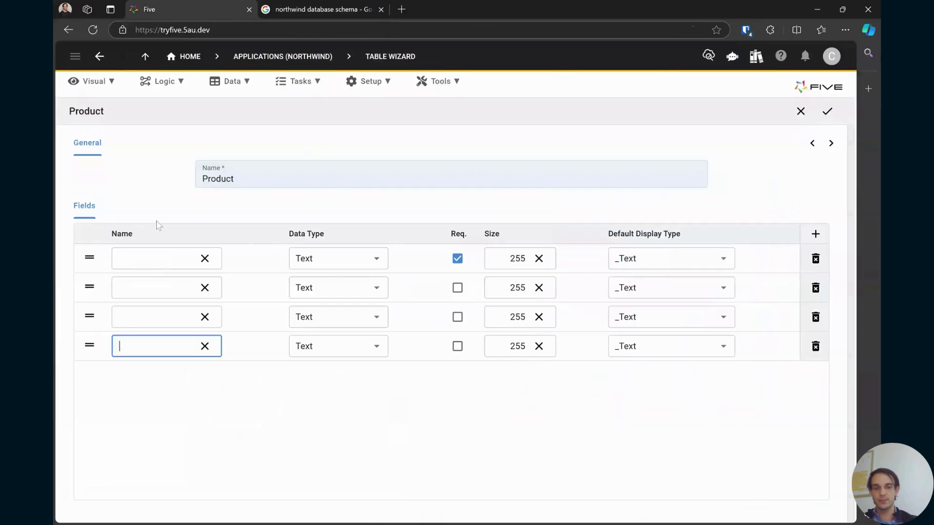
{"action": "left_click", "coordinate": [155, 265]}
{"action": "type", "text": "Name"}
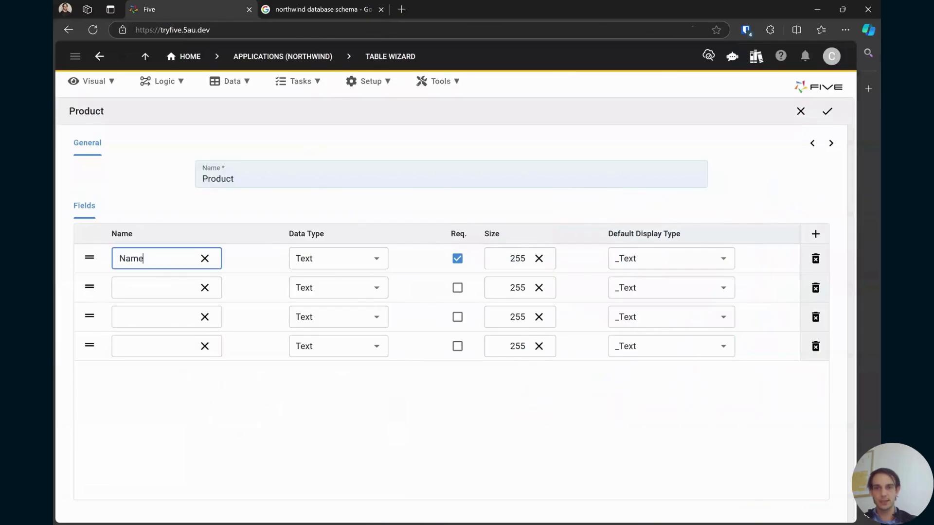
- Name the second field of the Product table Quantity
{"action": "left_click", "coordinate": [174, 282]}
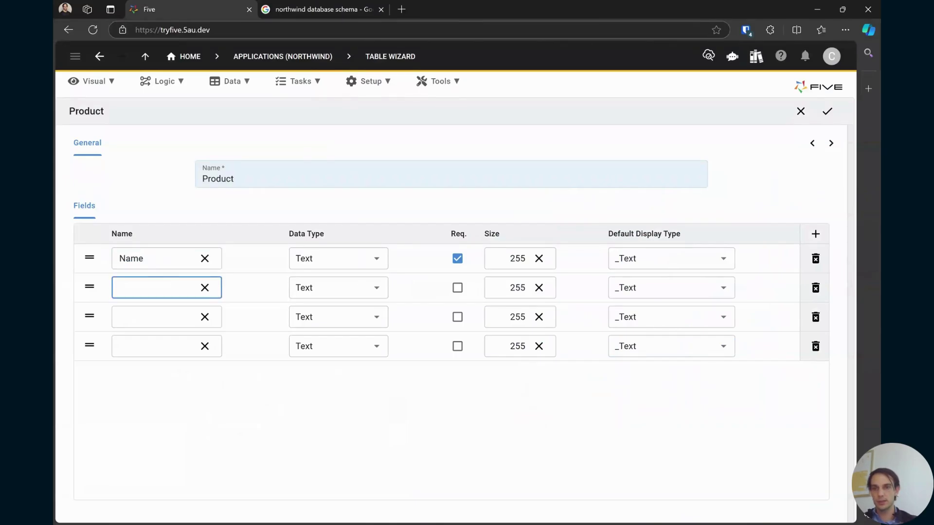
{"action": "type", "text": "Quanityt"}
{"action": "key", "text": "BackSpace"}
{"action": "key", "text": "BackSpace"}
{"action": "key", "text": "BackSpace"}
{"action": "key", "text": "BackSpace"}
{"action": "type", "text": "titz"}
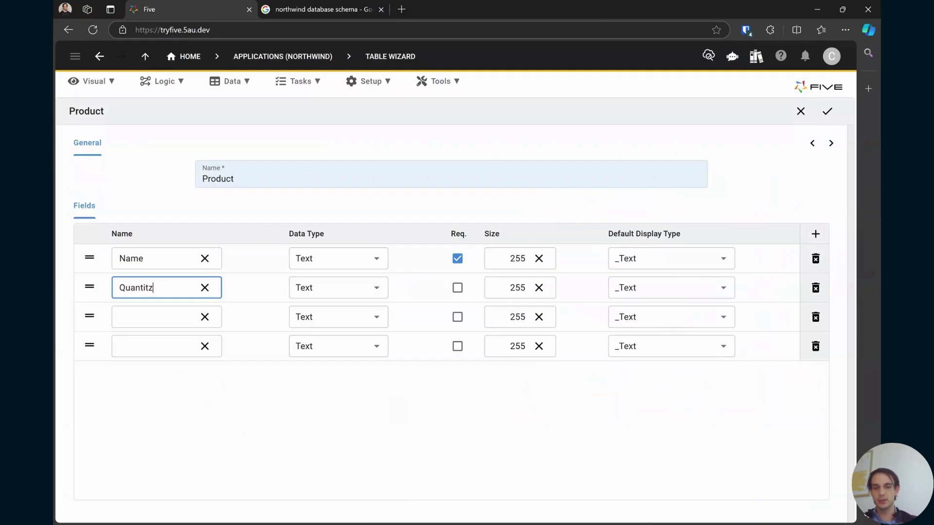
{"action": "key", "text": "BackSpace"}
{"action": "type", "text": "y"}
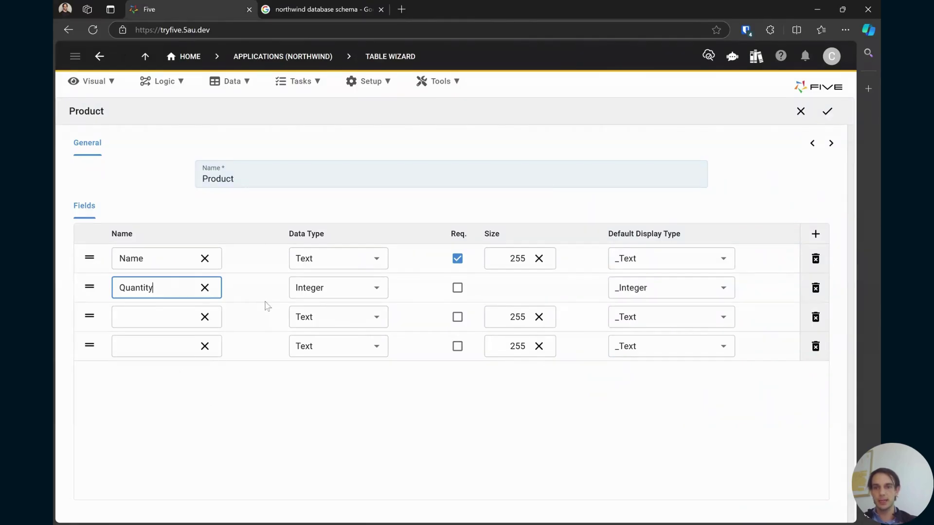
{"action": "key", "text": "Tab"}
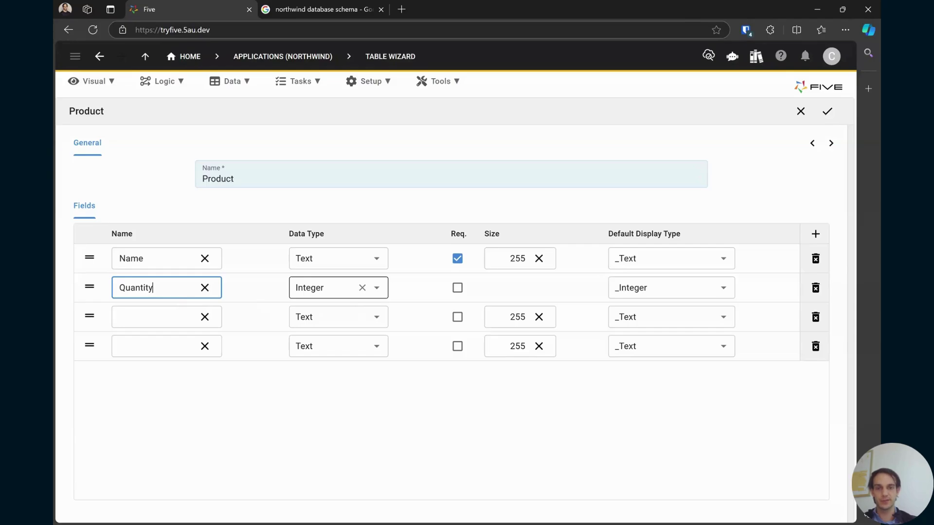
- Name the third Product field Price and set its data type to Float
{"action": "left_click", "coordinate": [156, 317]}
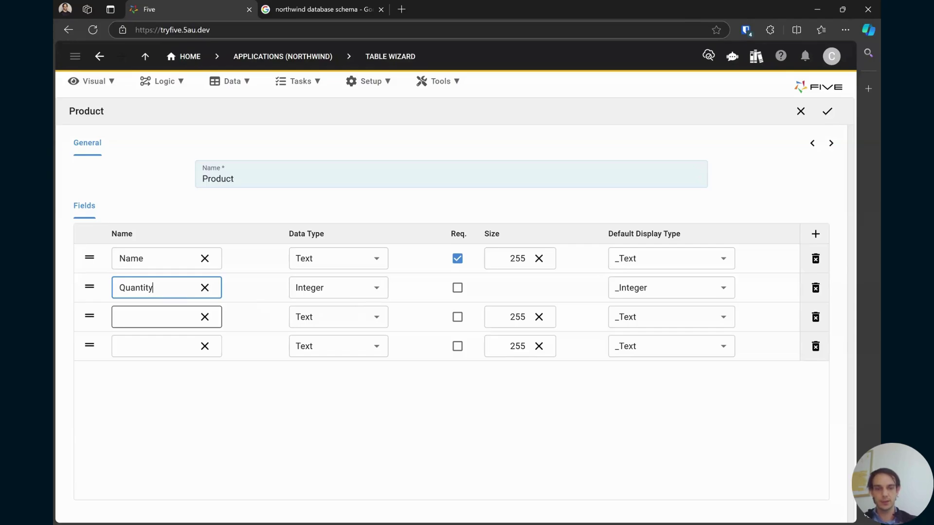
{"action": "type", "text": "P"}
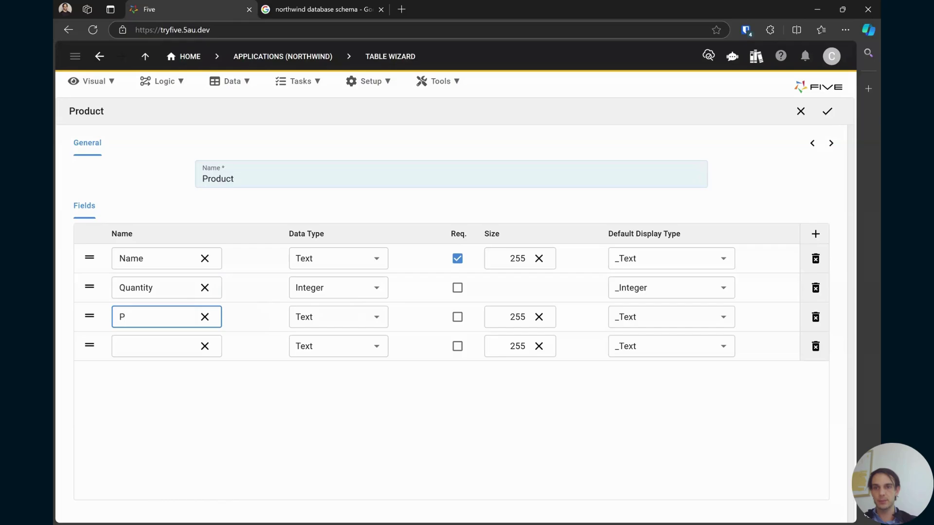
{"action": "type", "text": "rice"}
{"action": "left_click", "coordinate": [330, 317]}
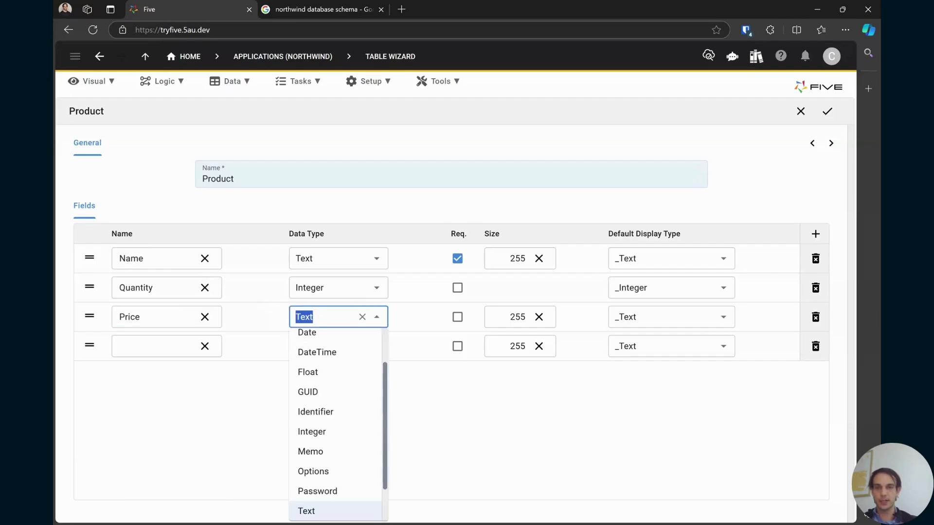
{"action": "type", "text": "flo"}
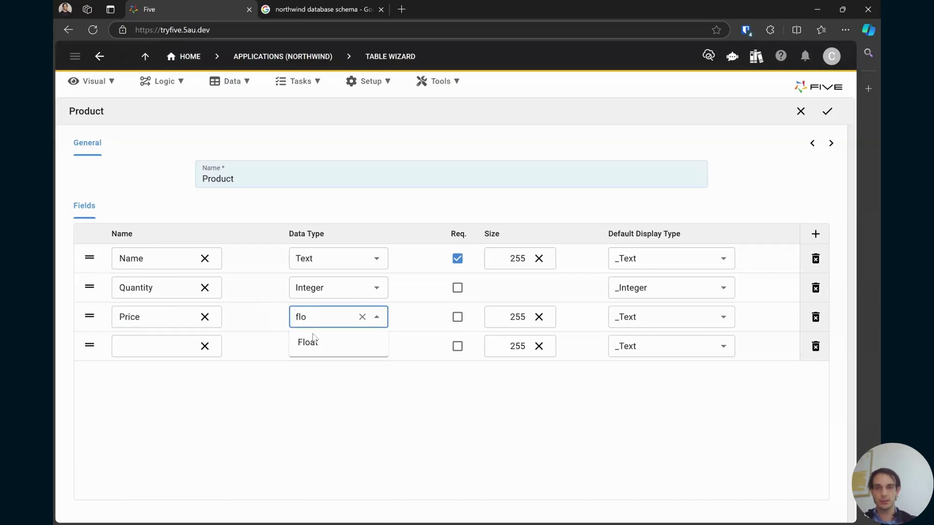
{"action": "left_click", "coordinate": [309, 347]}
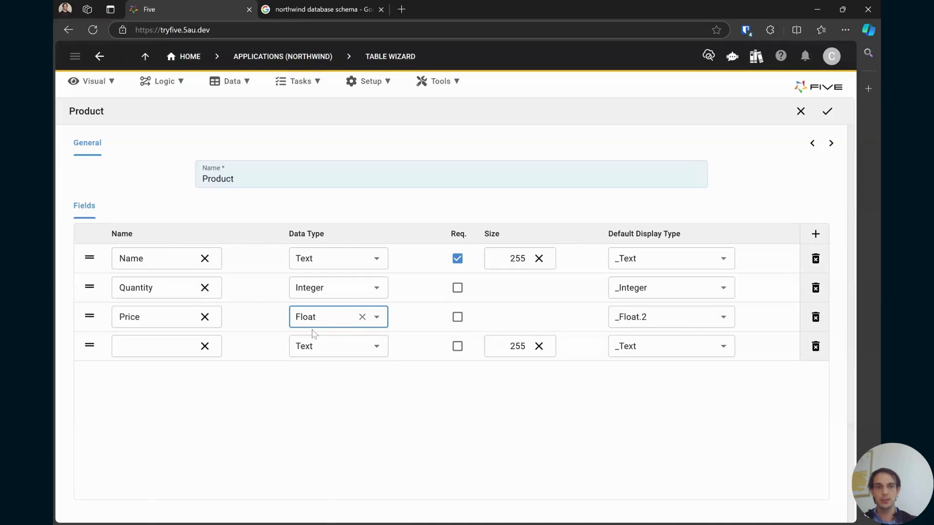
- Set the Price field's default display type to _Currency and delete the unused fourth field
{"action": "key", "text": "Tab"}
{"action": "key", "text": "Tab"}
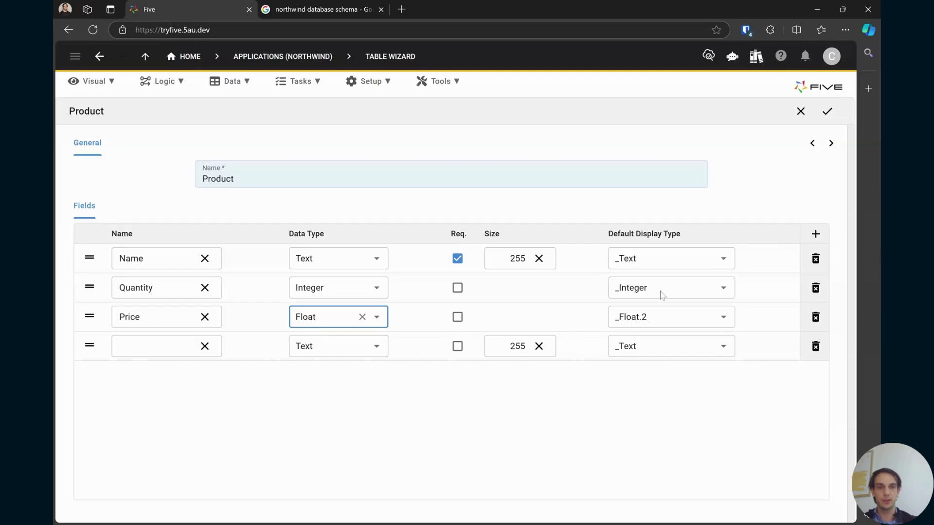
{"action": "key", "text": "Tab"}
{"action": "key", "text": "Tab"}
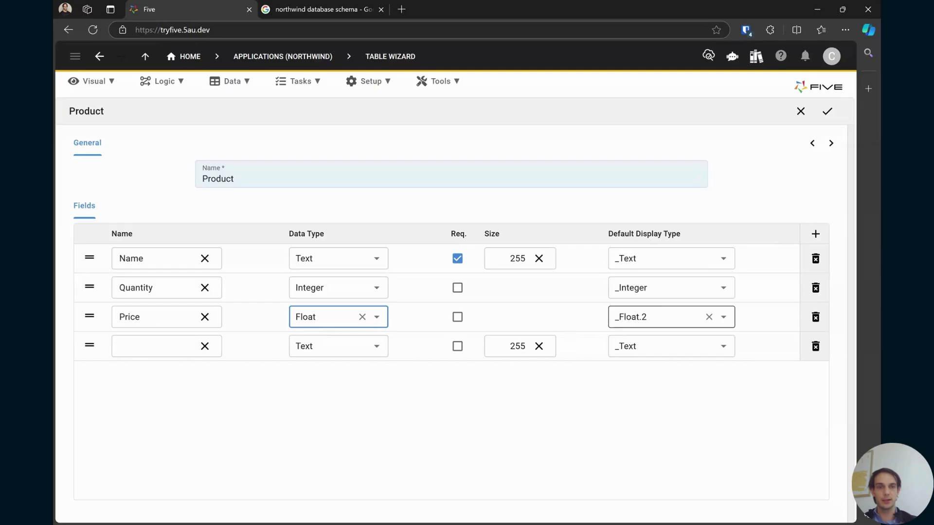
{"action": "left_click", "coordinate": [725, 321]}
{"action": "type", "text": "cu"}
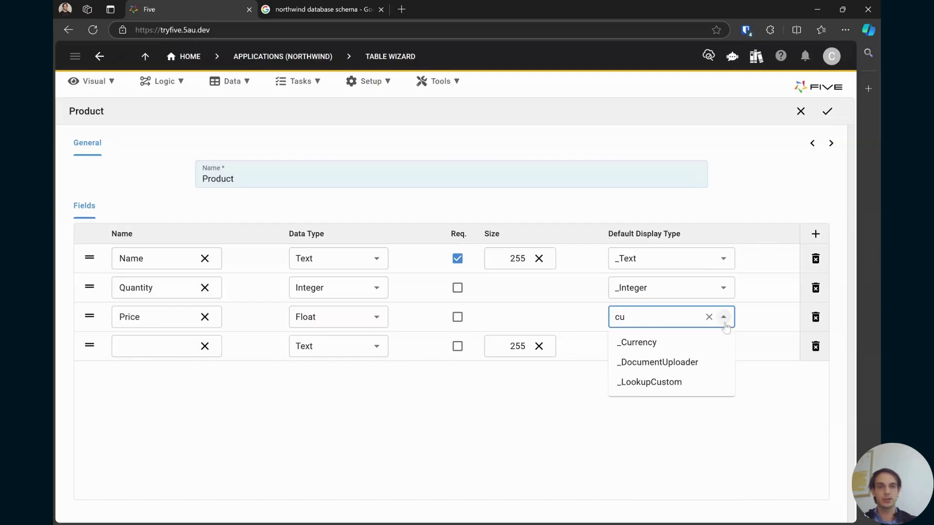
{"action": "left_click", "coordinate": [656, 349]}
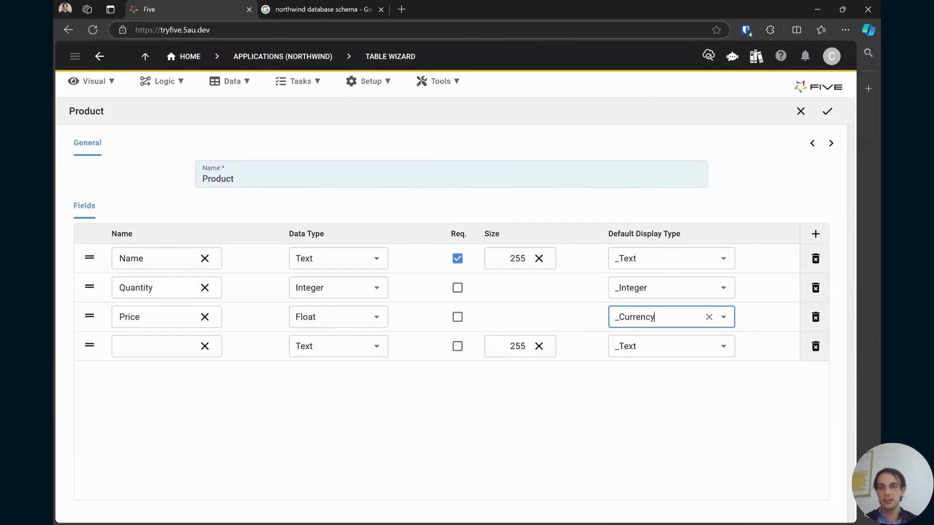
{"action": "left_click", "coordinate": [819, 353]}
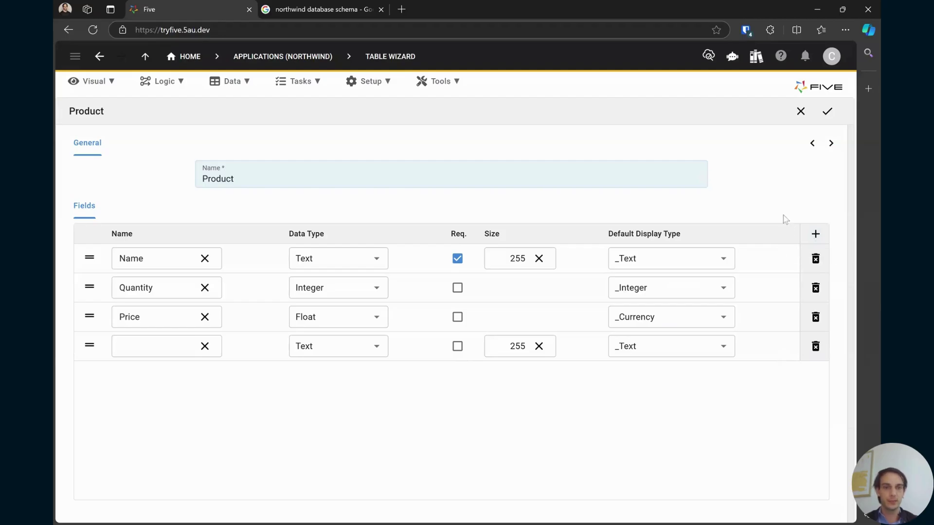
{"action": "left_click", "coordinate": [815, 346]}
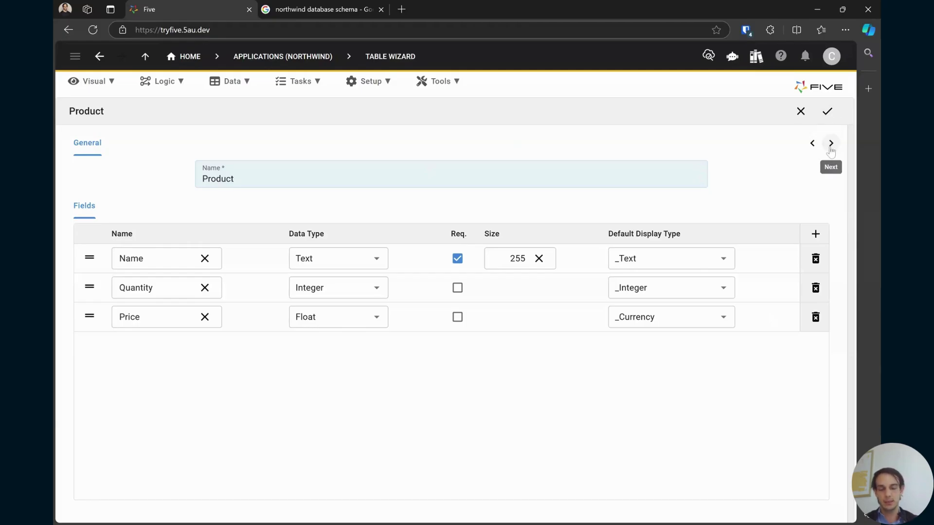
- Add relationships from Product to the Category and Supplier tables, and save the Product table without a select statement
{"action": "left_click", "coordinate": [830, 146]}
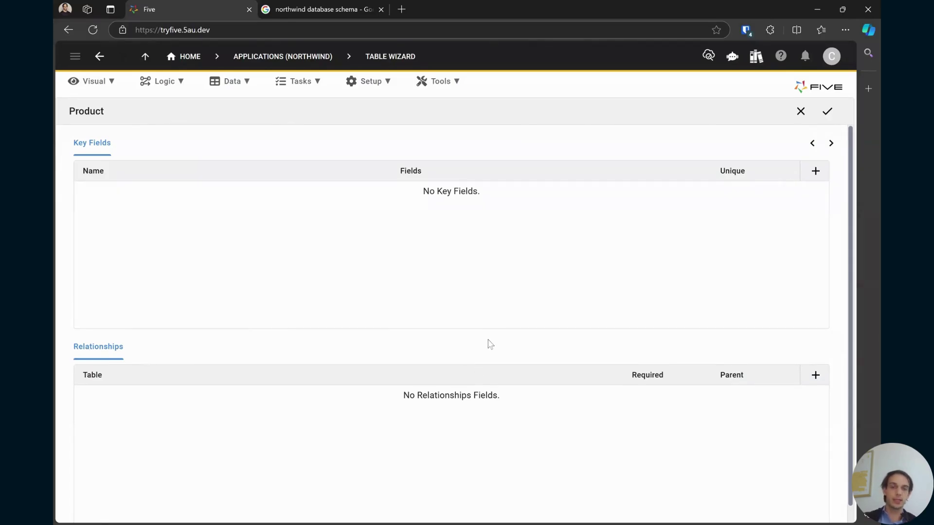
{"action": "left_click", "coordinate": [815, 376]}
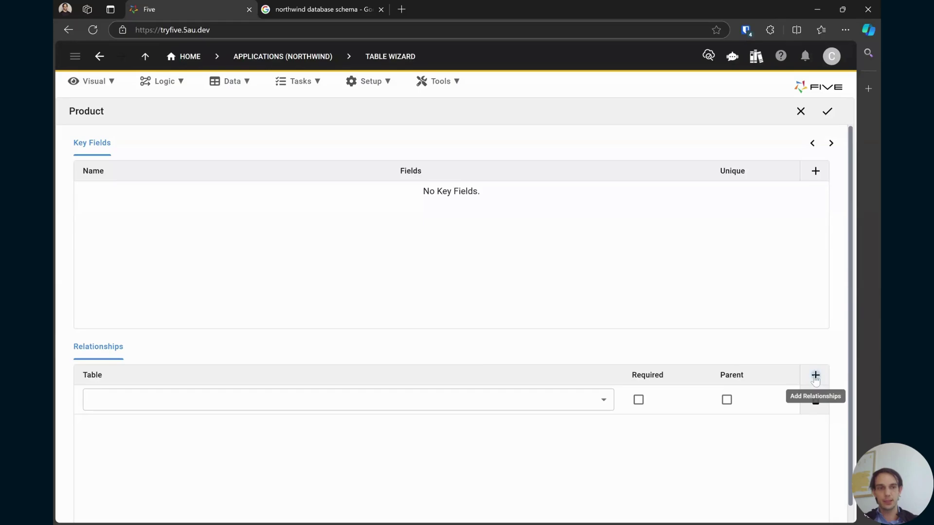
{"action": "left_click", "coordinate": [815, 375]}
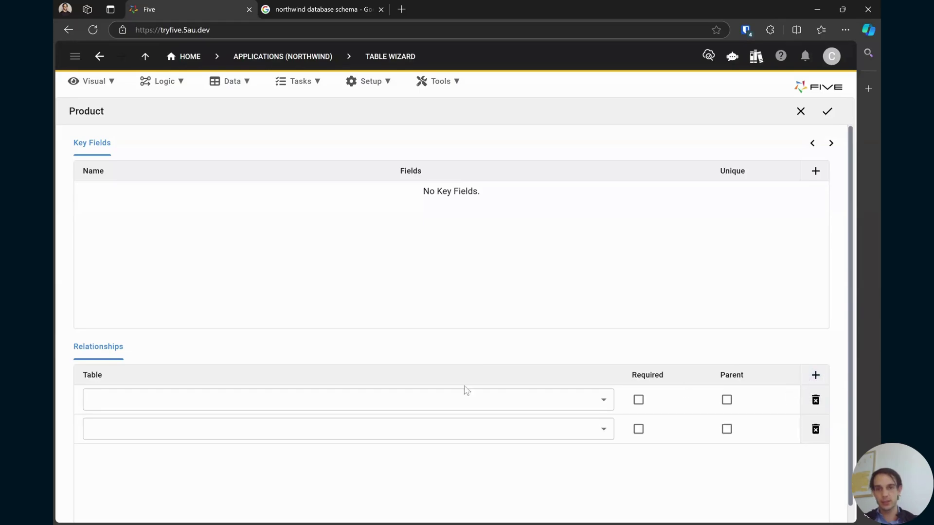
{"action": "left_click", "coordinate": [297, 400]}
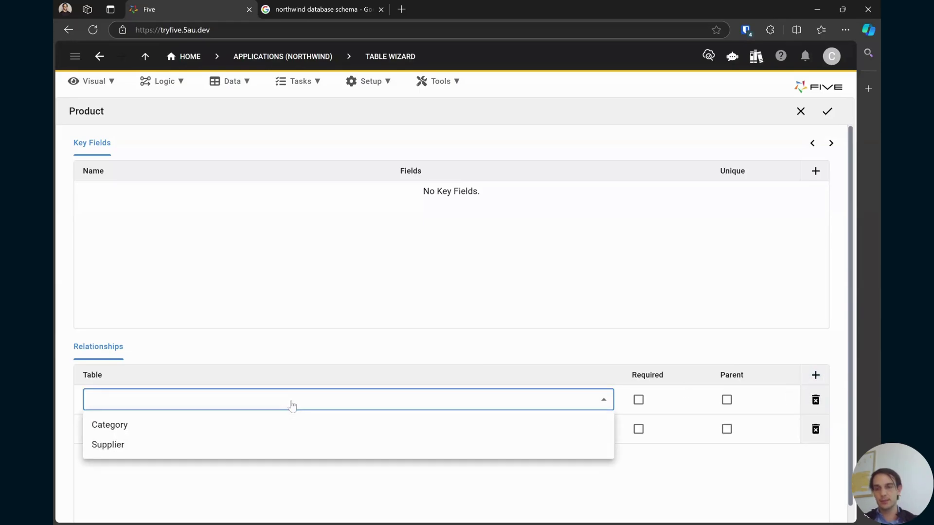
{"action": "left_click", "coordinate": [160, 428]}
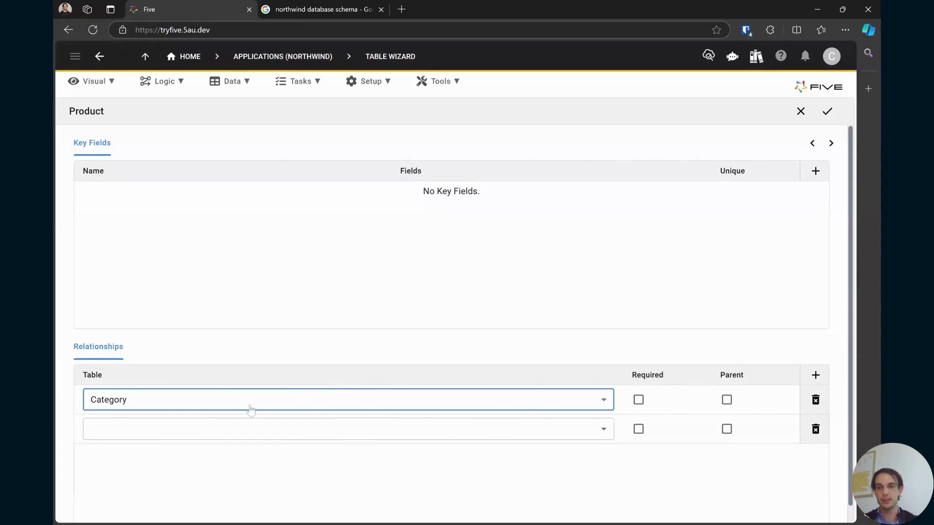
{"action": "left_click", "coordinate": [221, 428]}
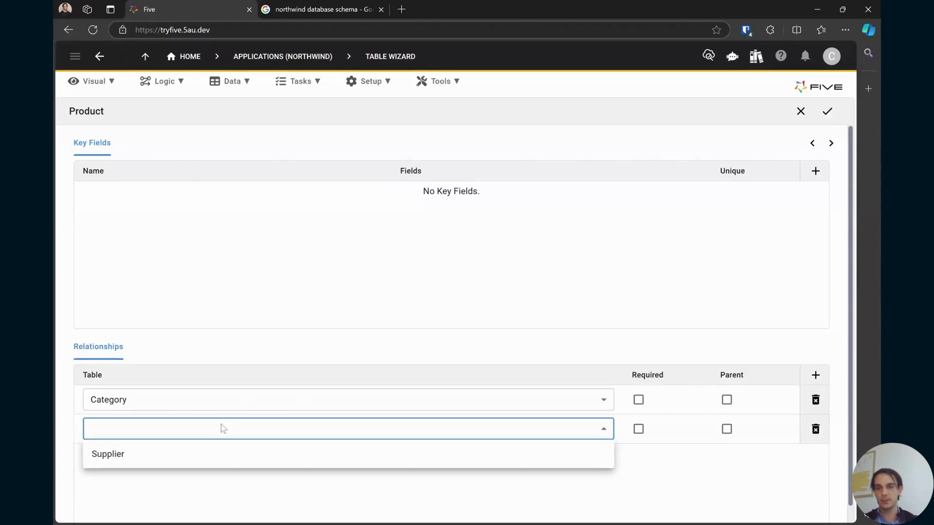
{"action": "left_click", "coordinate": [120, 463]}
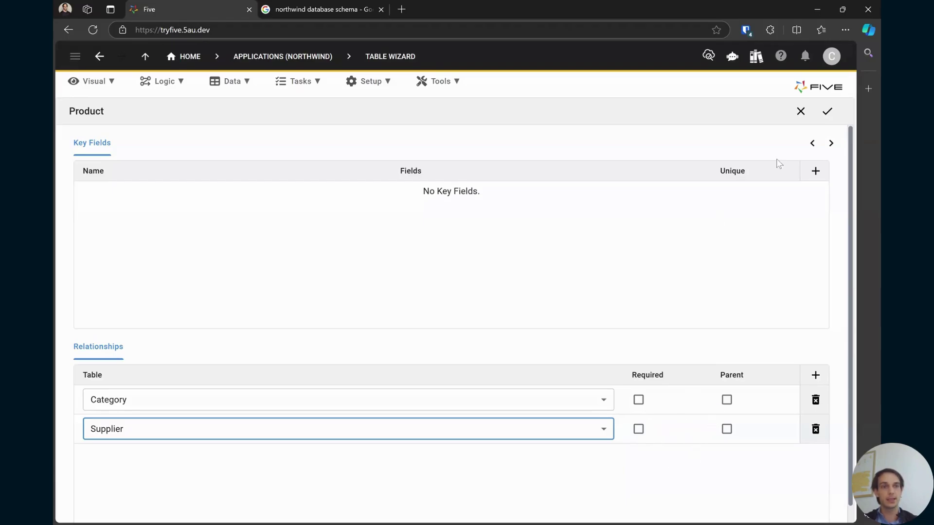
{"action": "left_click", "coordinate": [834, 116]}
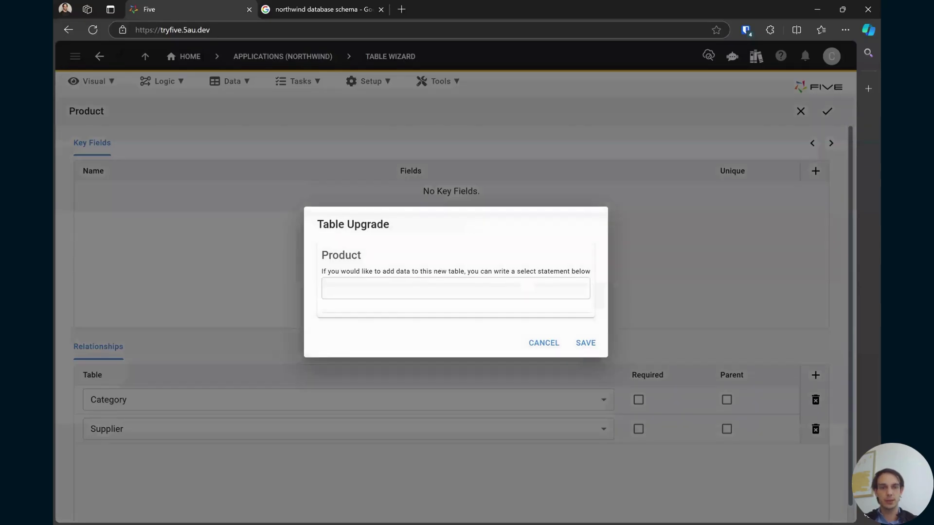
{"action": "left_click", "coordinate": [590, 347]}
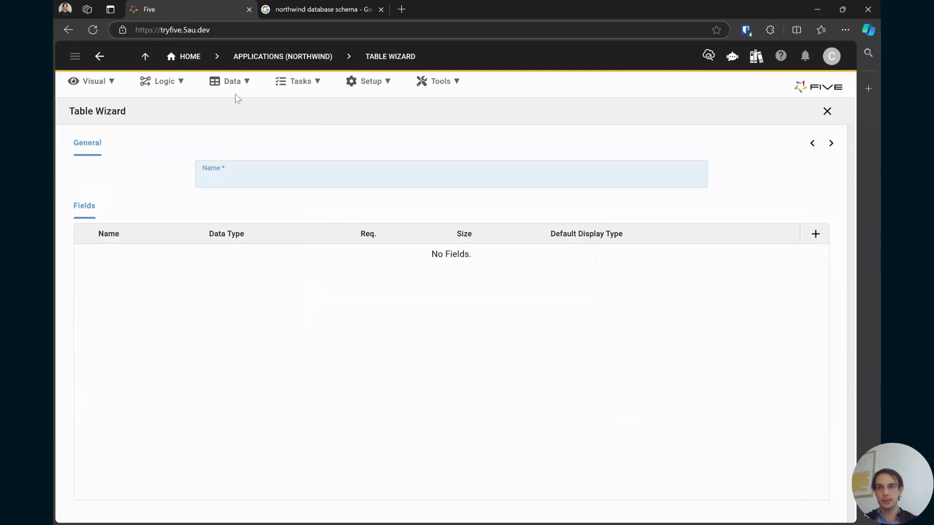
- Open the Database Modeler and place the Category and Supplier tables on opposite sides of the Product table
{"action": "left_click", "coordinate": [221, 87]}
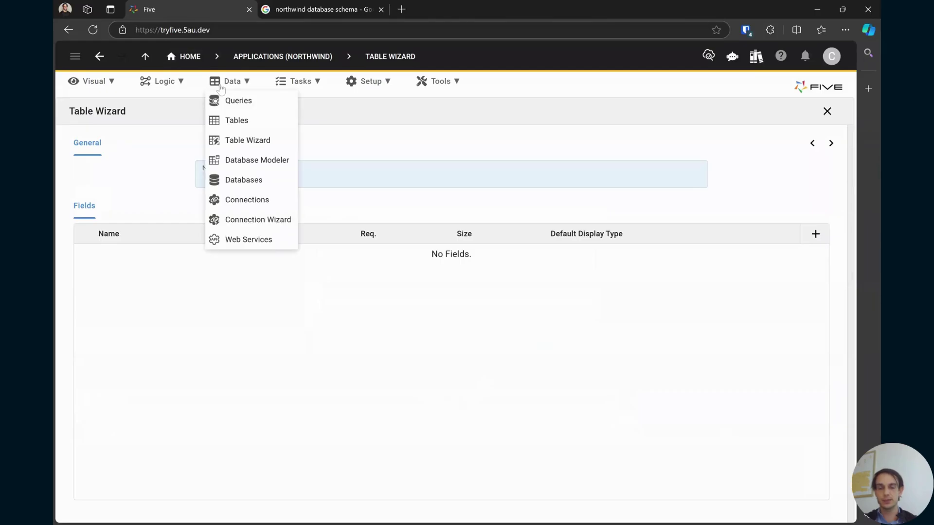
{"action": "left_click", "coordinate": [278, 166]}
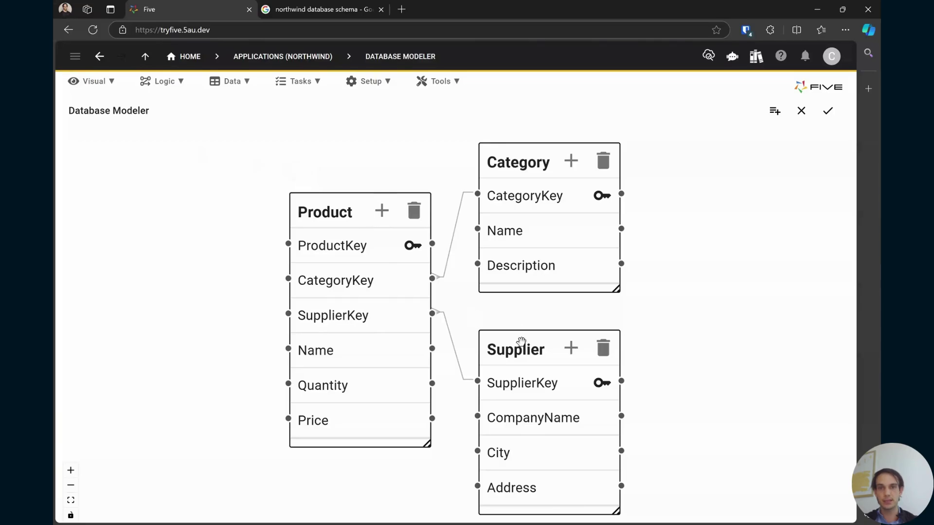
{"action": "left_click_drag", "start_coordinate": [520, 342], "coordinate": [616, 317]}
{"action": "left_click_drag", "start_coordinate": [524, 161], "coordinate": [142, 199]}
{"action": "left_click_drag", "start_coordinate": [603, 311], "coordinate": [510, 168]}
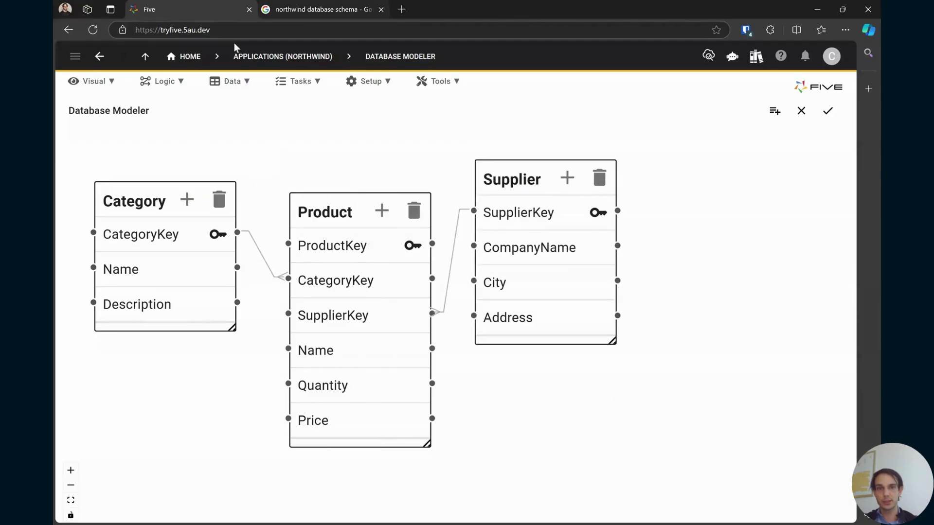
- Compare the model with the Northwind schema diagram, and align the Product, Category and Supplier tables in one row
{"action": "left_click", "coordinate": [307, 7]}
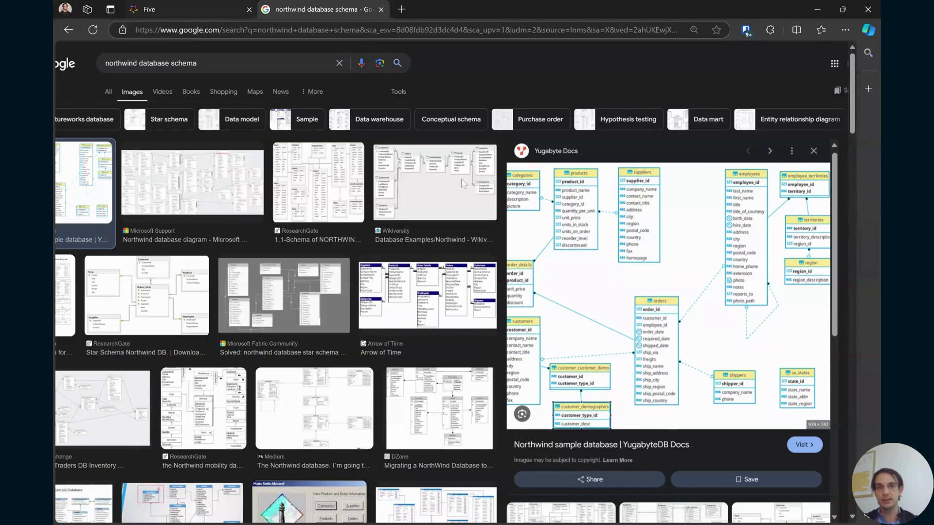
{"action": "key", "text": "ctrl+shift+Tab"}
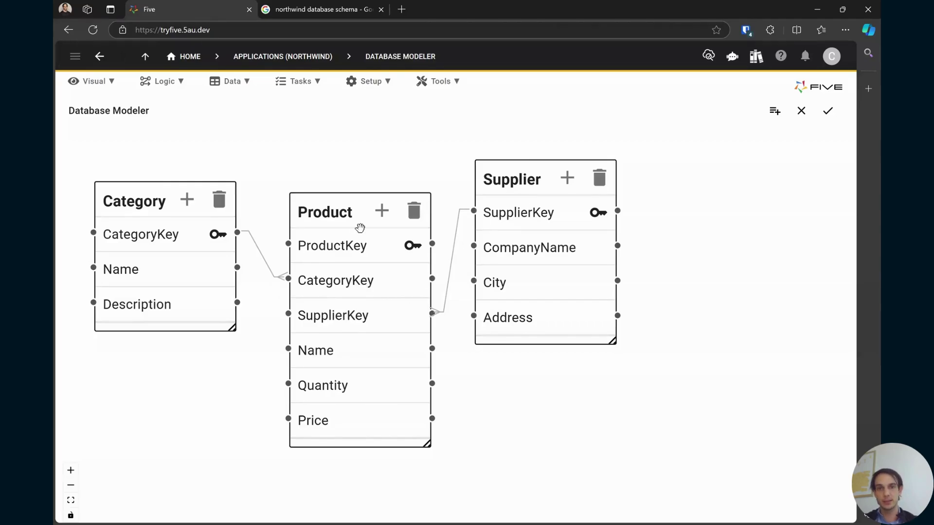
{"action": "left_click_drag", "start_coordinate": [328, 213], "coordinate": [333, 144]}
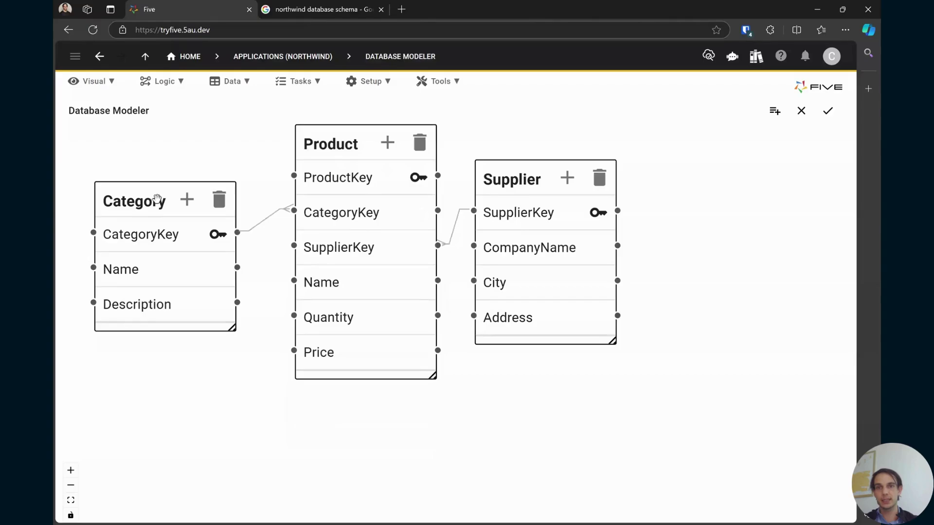
{"action": "left_click_drag", "start_coordinate": [155, 201], "coordinate": [178, 143]}
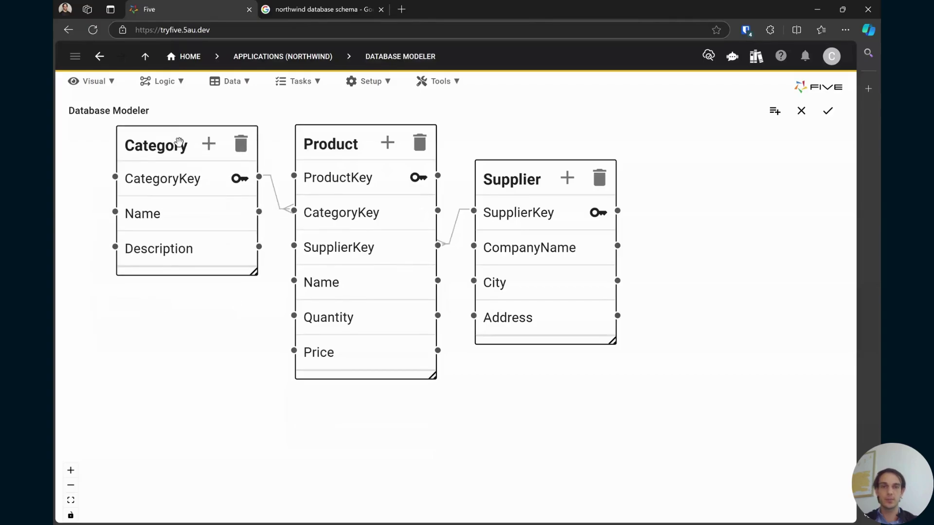
{"action": "left_click_drag", "start_coordinate": [531, 183], "coordinate": [528, 147]}
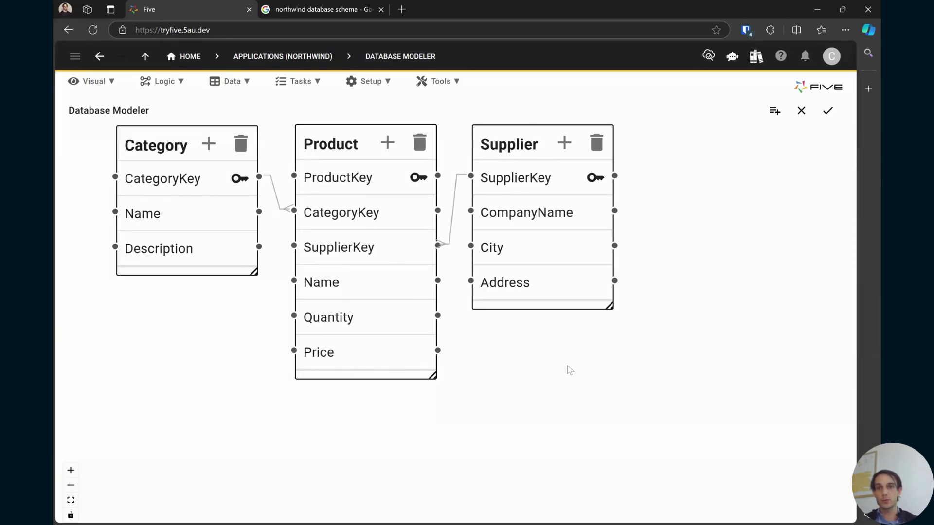
- Open the data import form from the Tables list and choose Category as the table to import into
{"action": "left_click", "coordinate": [223, 89]}
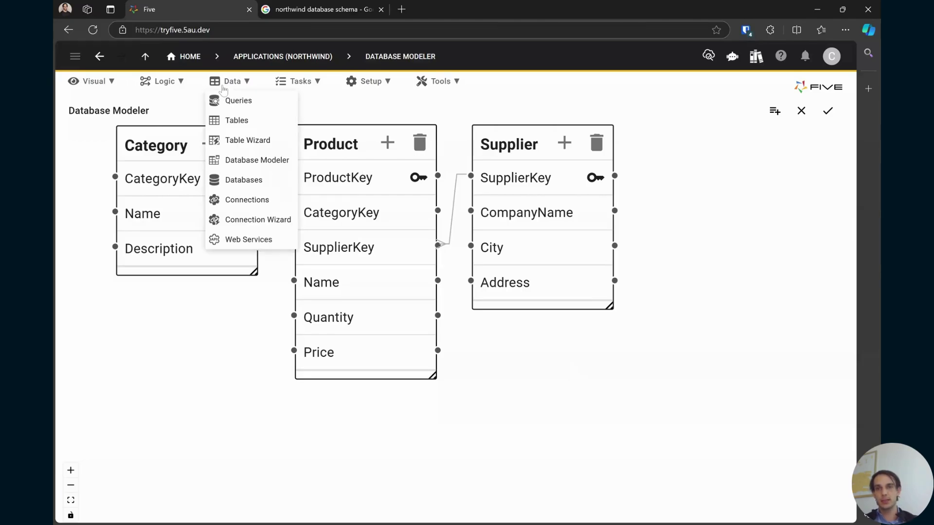
{"action": "left_click", "coordinate": [248, 127]}
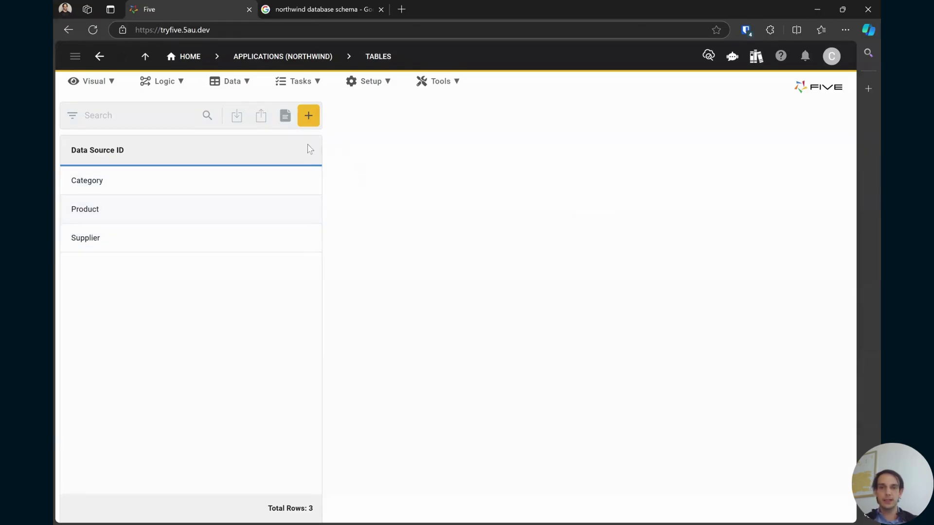
{"action": "left_click", "coordinate": [236, 121]}
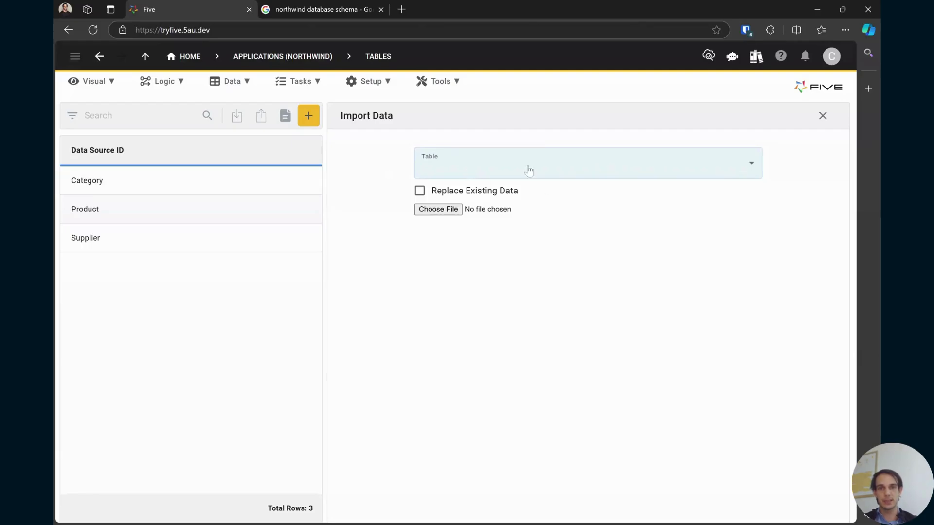
{"action": "left_click", "coordinate": [552, 171]}
{"action": "left_click", "coordinate": [510, 198]}
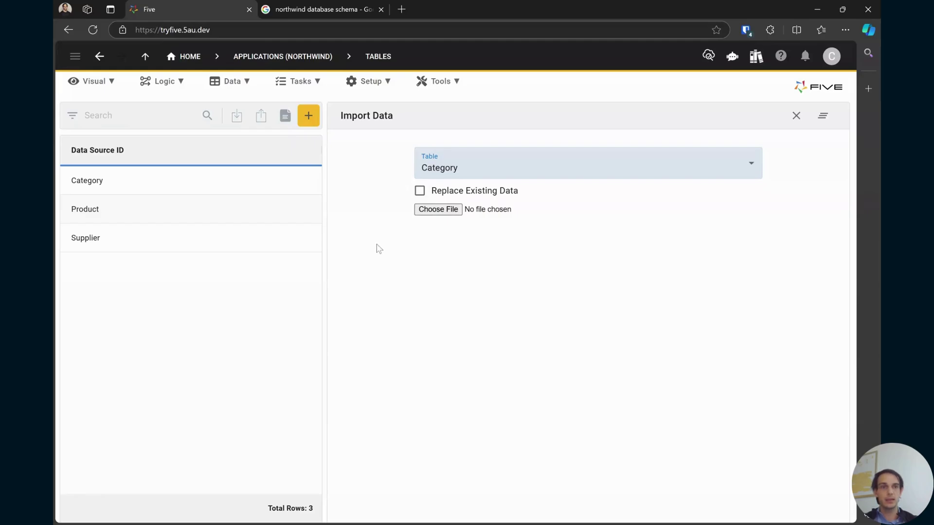
- Start a new query record on the NorthwindDB database with AllProducts as its data source ID
{"action": "left_click", "coordinate": [237, 83]}
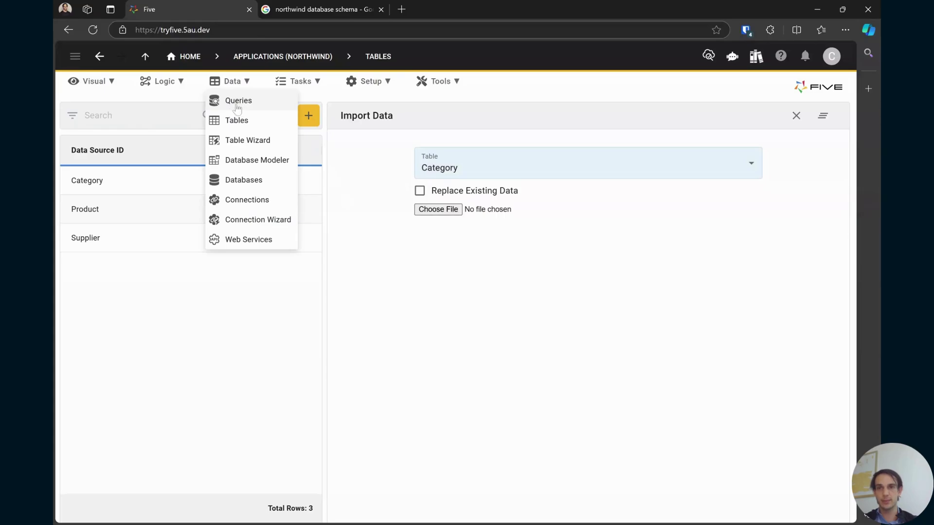
{"action": "left_click", "coordinate": [253, 102]}
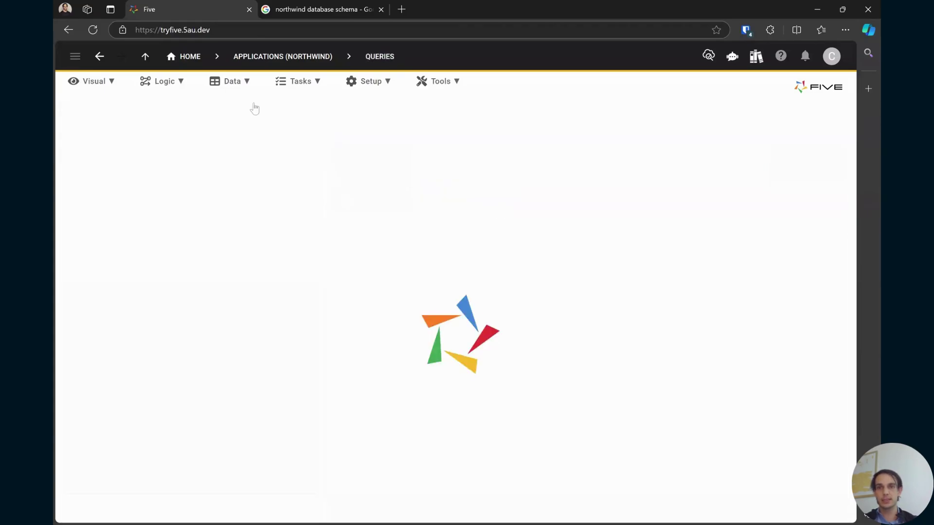
{"action": "left_click", "coordinate": [228, 87]}
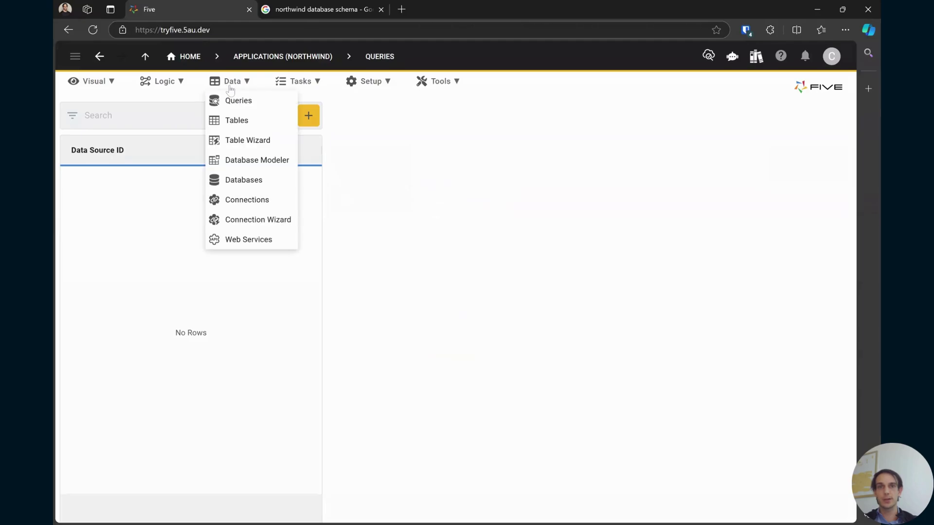
{"action": "left_click", "coordinate": [190, 222]}
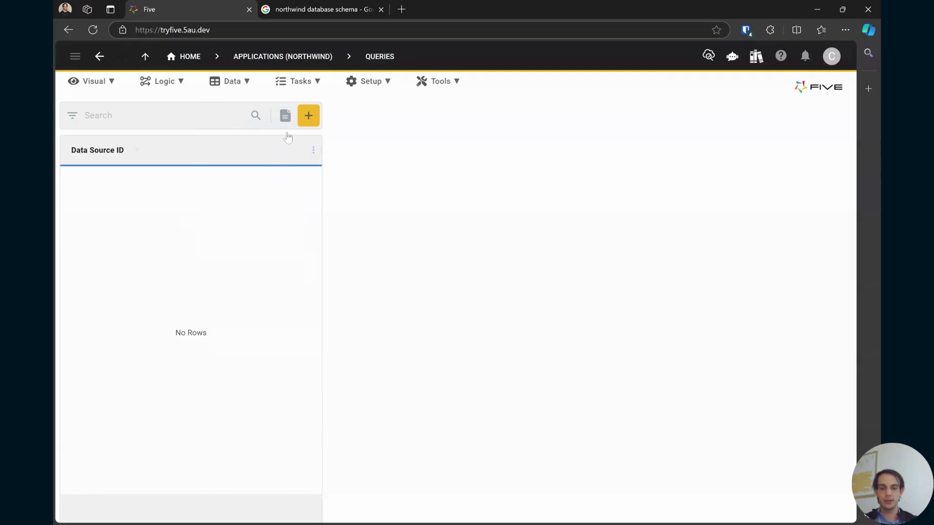
{"action": "left_click", "coordinate": [308, 116]}
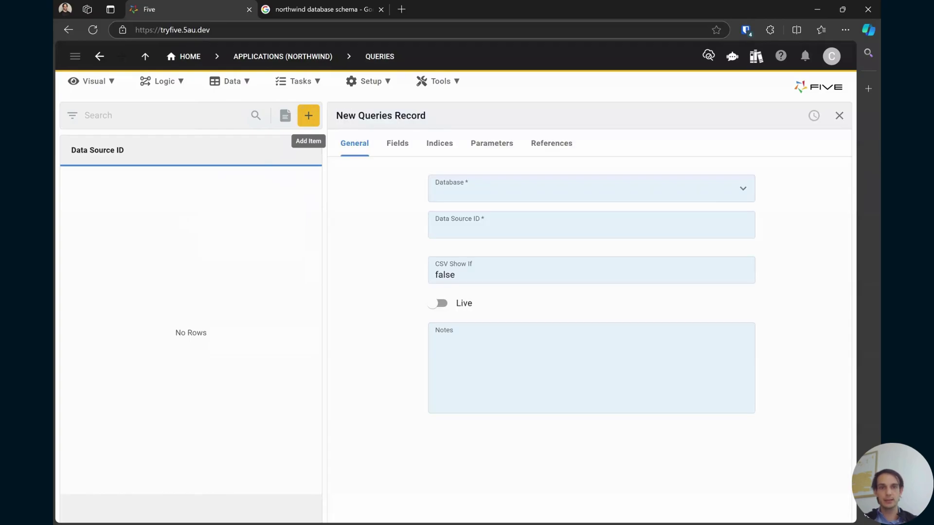
{"action": "left_click", "coordinate": [455, 231]}
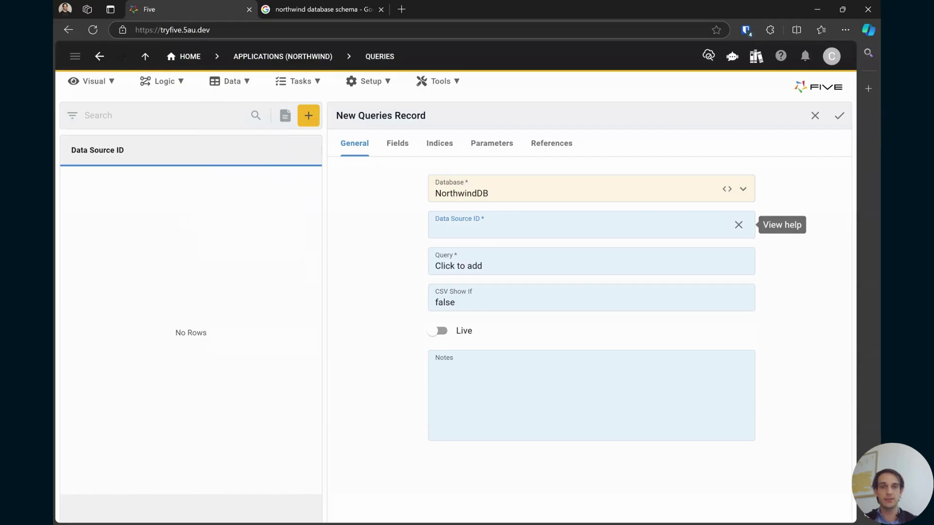
{"action": "type", "text": "A"}
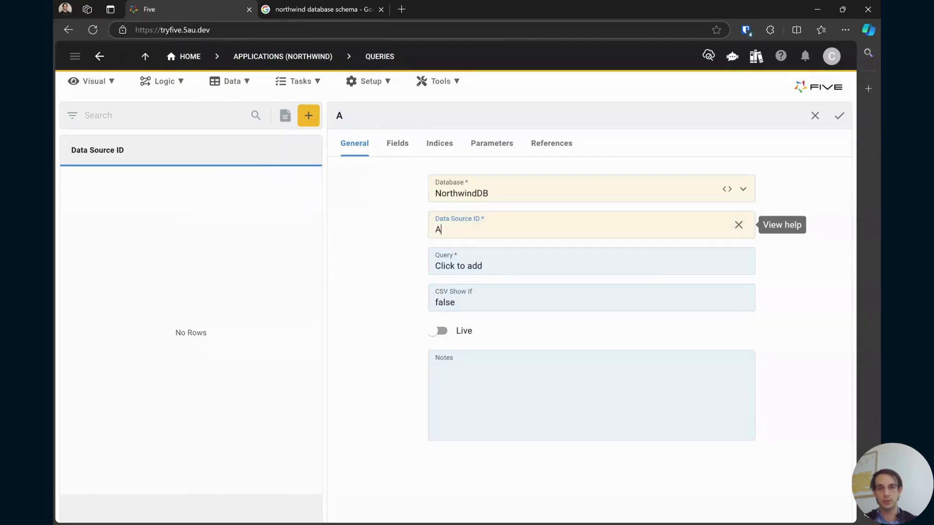
{"action": "type", "text": "llProducts"}
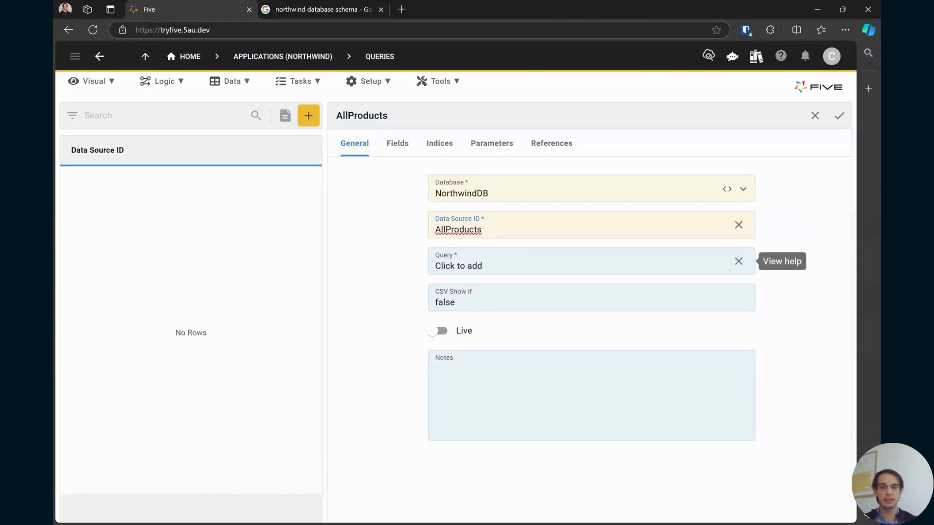
- Open the query designer for AllProducts, add the Product table and include its Name field
{"action": "left_click", "coordinate": [459, 266]}
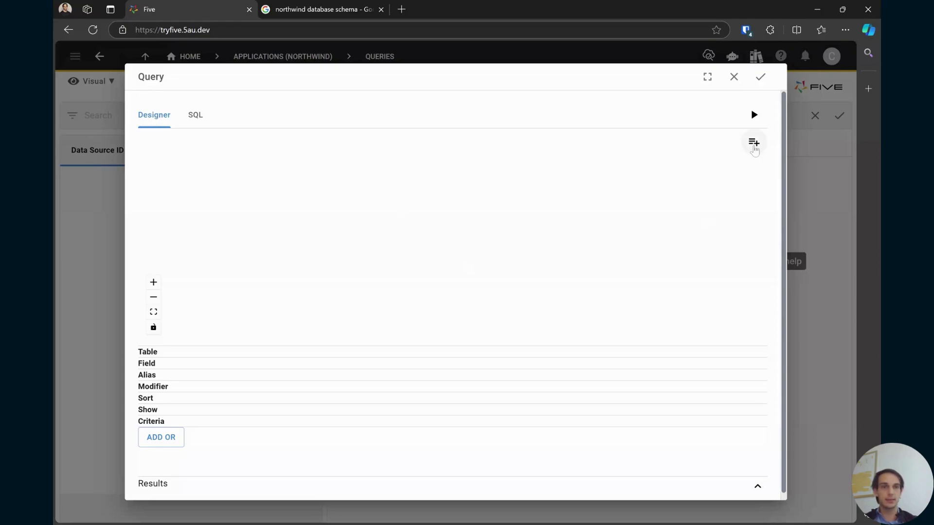
{"action": "left_click", "coordinate": [753, 142]}
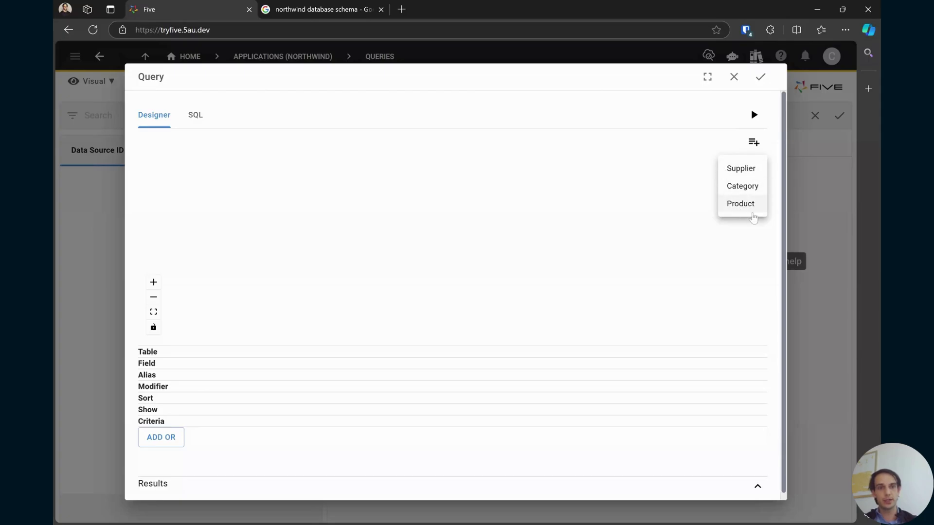
{"action": "left_click", "coordinate": [752, 213]}
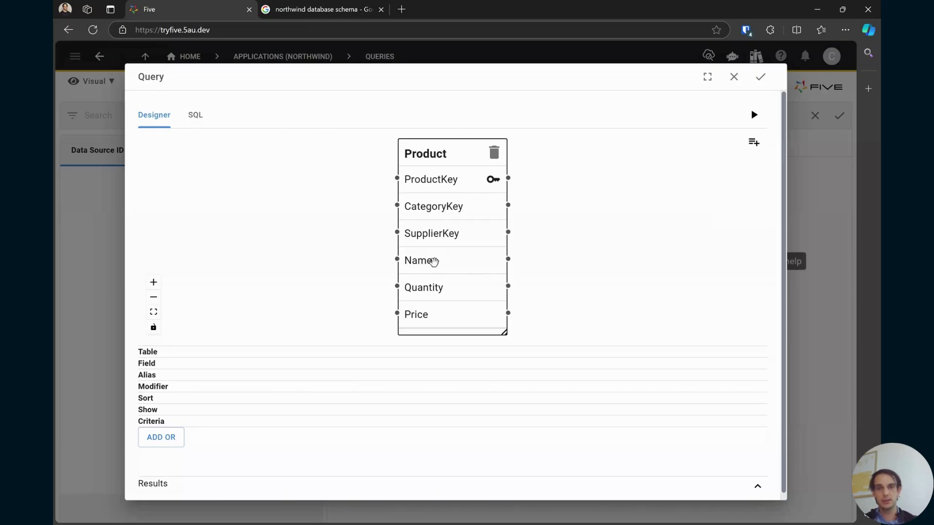
{"action": "left_click", "coordinate": [433, 261]}
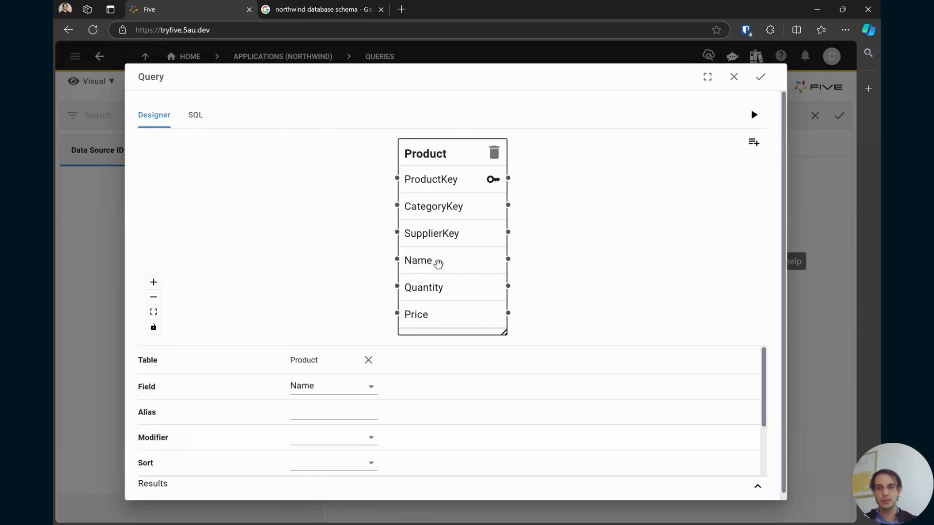
{"action": "scroll", "coordinate": [284, 330], "scroll_direction": "down", "scroll_amount": 1}
{"action": "scroll", "coordinate": [280, 332], "scroll_direction": "down", "scroll_amount": 1}
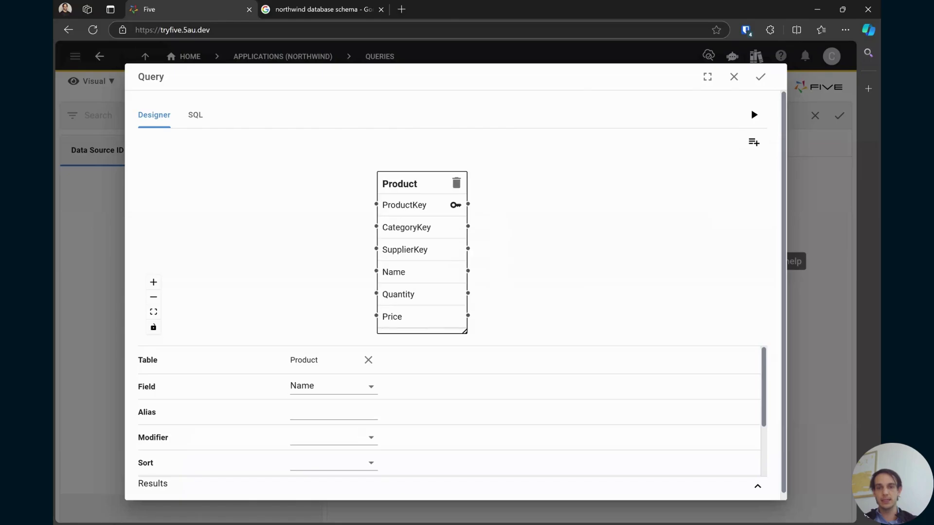
- Examine the modifier, sort, show and criteria options available for the Product Name field in the query designer
{"action": "left_click", "coordinate": [325, 437]}
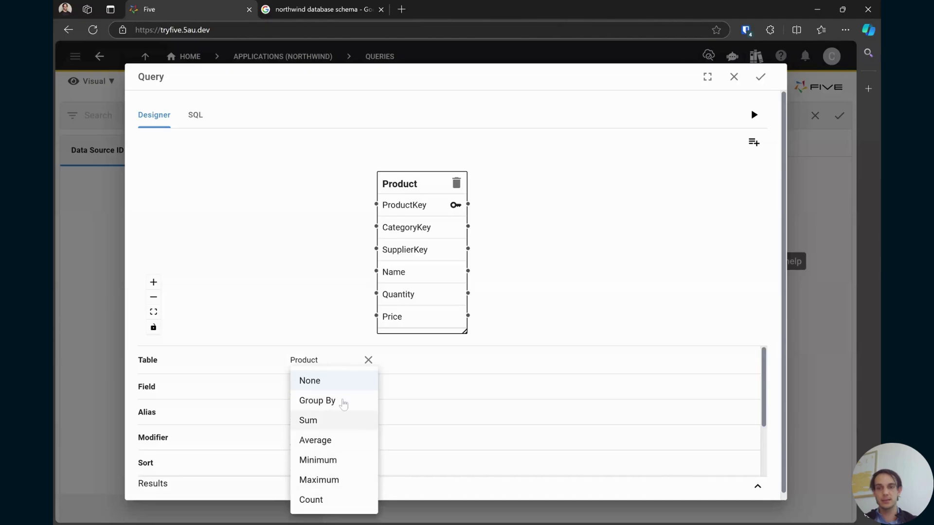
{"action": "left_click", "coordinate": [272, 444]}
{"action": "scroll", "coordinate": [292, 443], "scroll_direction": "down", "scroll_amount": 1}
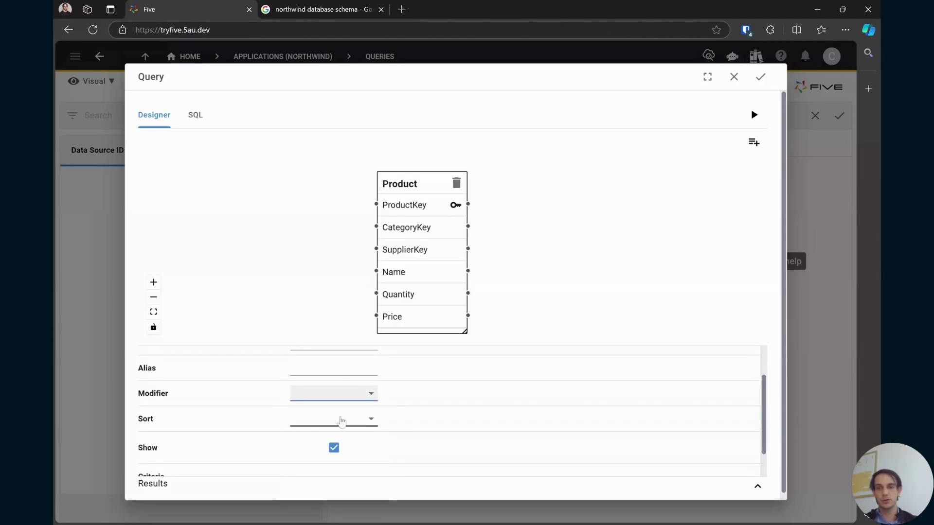
{"action": "left_click", "coordinate": [342, 422]}
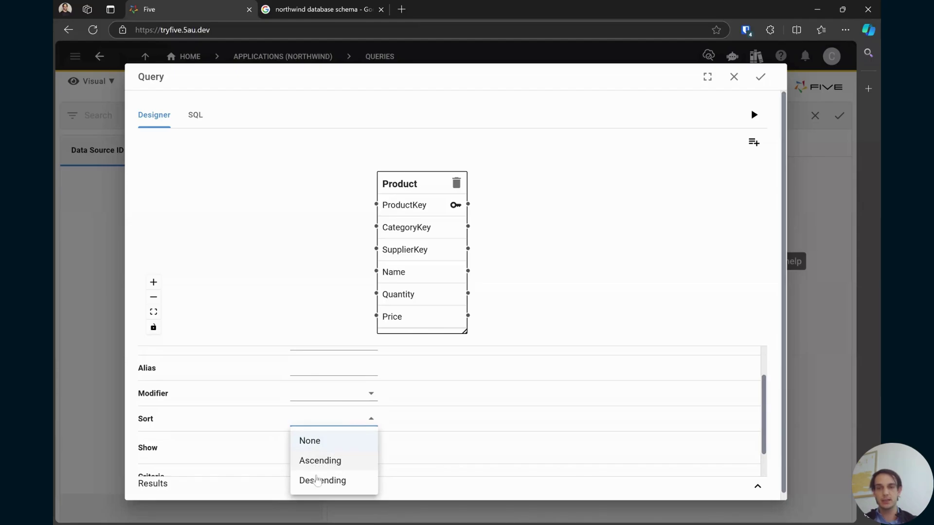
{"action": "left_click", "coordinate": [267, 425]}
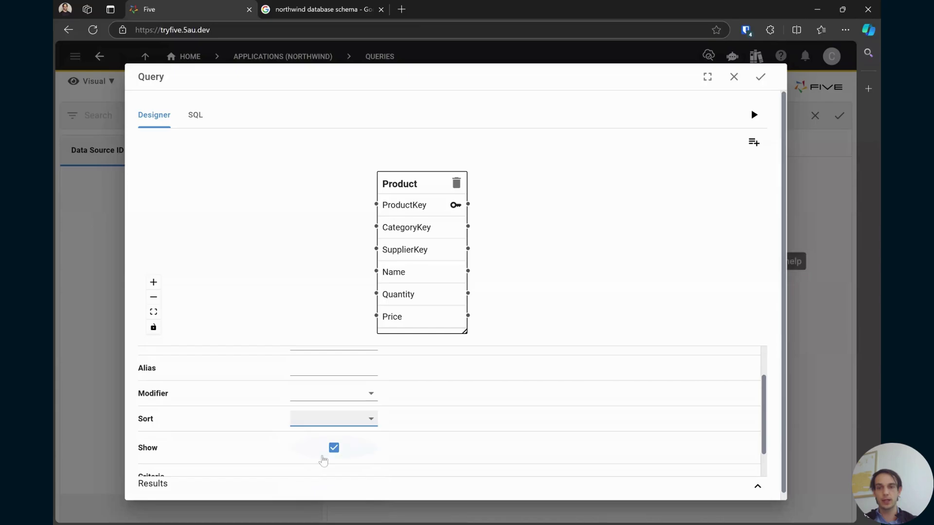
{"action": "scroll", "coordinate": [323, 460], "scroll_direction": "down", "scroll_amount": 1}
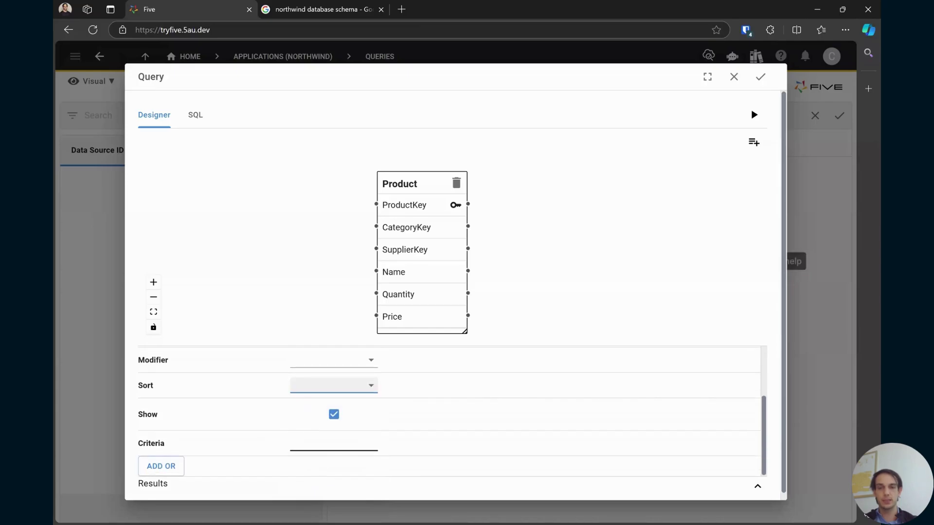
{"action": "scroll", "coordinate": [447, 413], "scroll_direction": "up", "scroll_amount": 1}
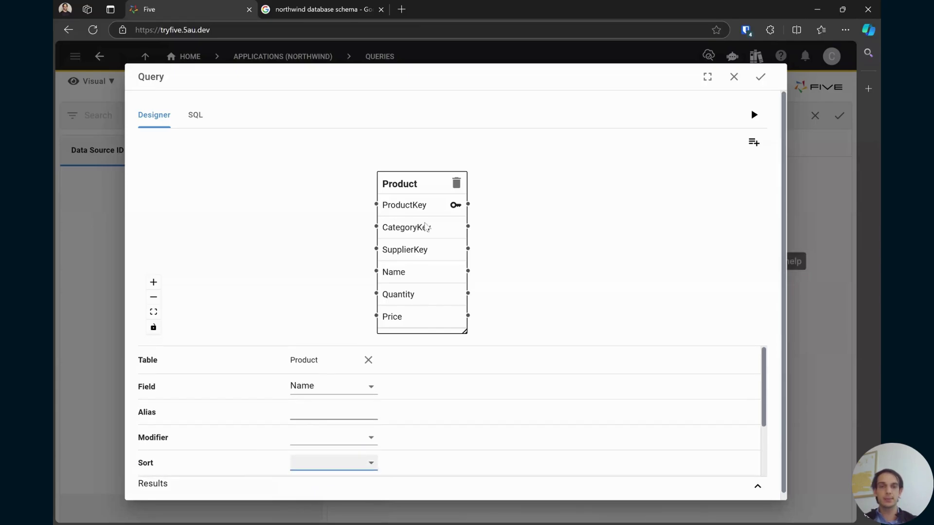
{"action": "left_click_drag", "start_coordinate": [408, 182], "coordinate": [418, 164]}
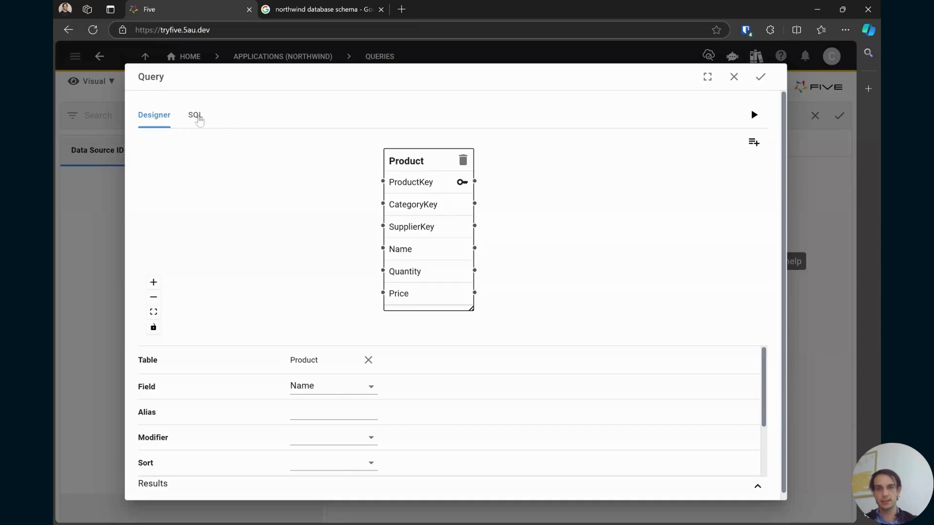
- View the SQL code of the query and add a WHERE line below the Product table in the FROM clause
{"action": "left_click", "coordinate": [195, 115]}
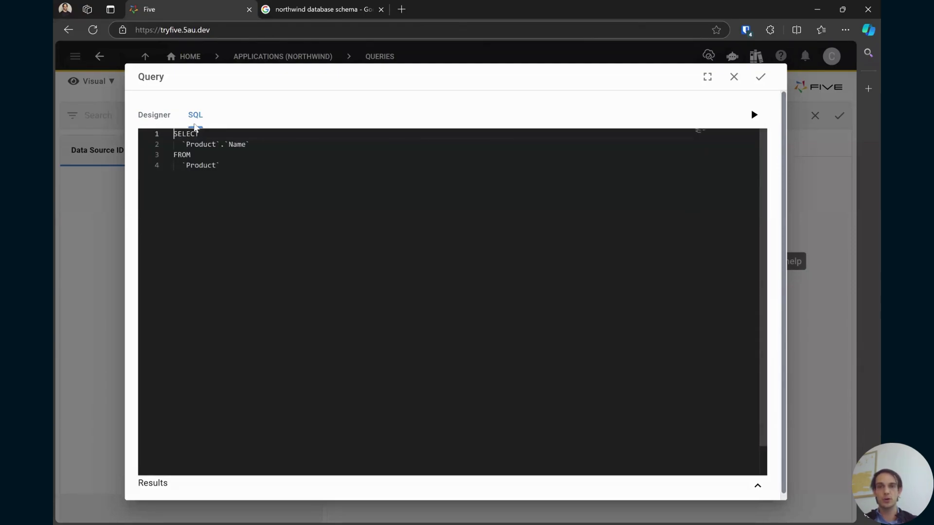
{"action": "double_click", "coordinate": [182, 155]}
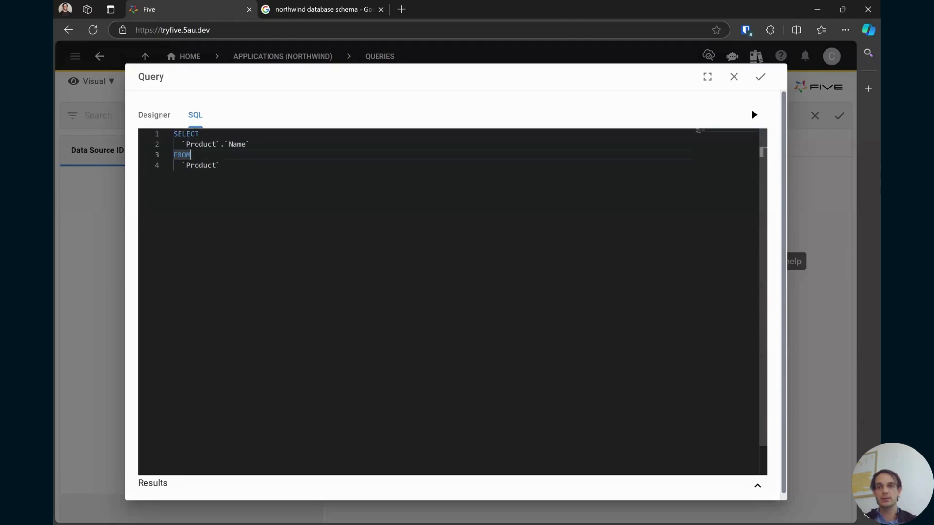
{"action": "left_click", "coordinate": [220, 165]}
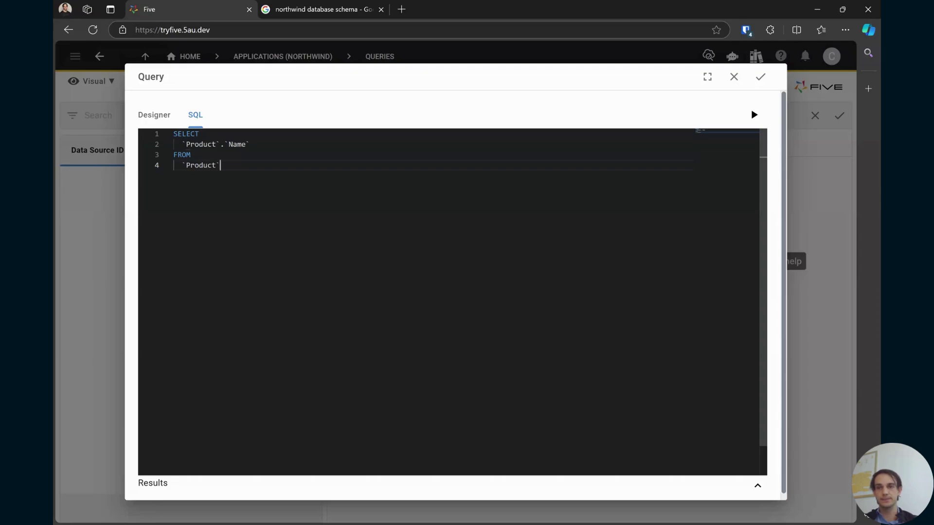
{"action": "key", "text": "Return"}
{"action": "type", "text": "WHERE"}
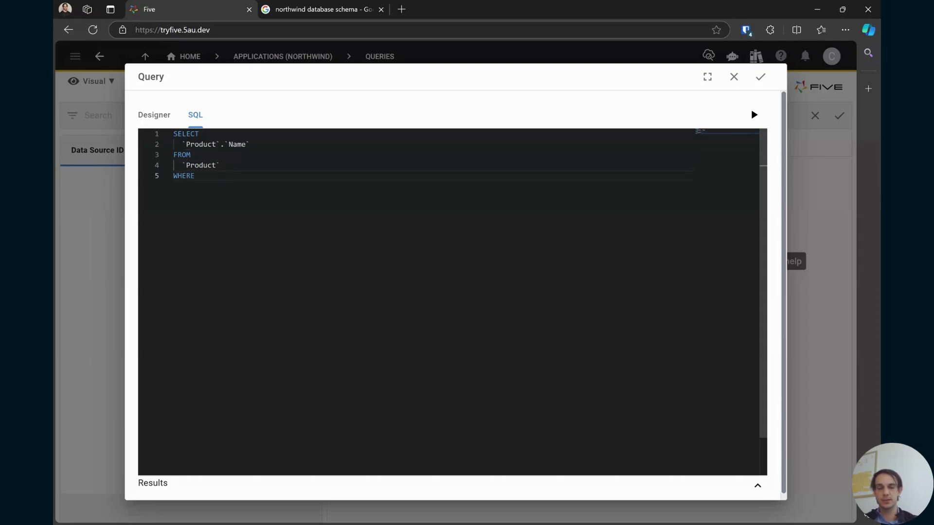
{"action": "key", "text": "Return"}
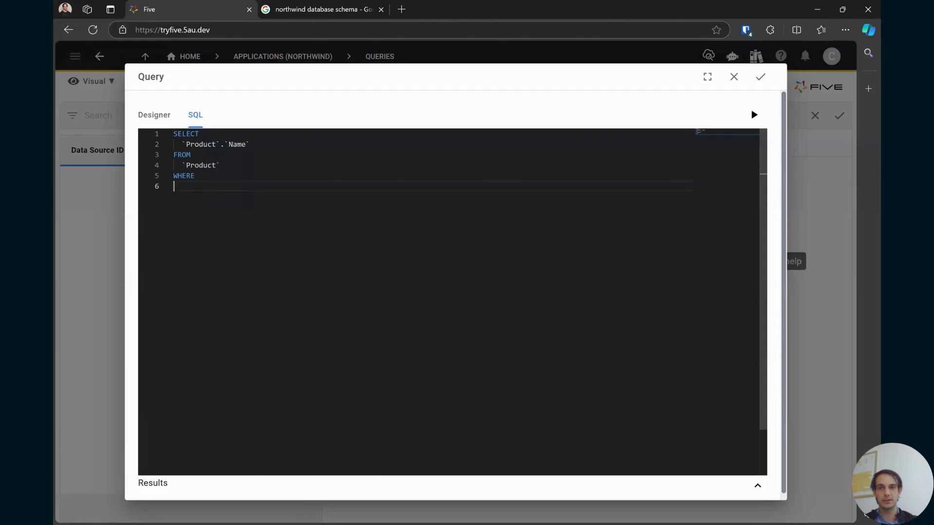
- Remove the WHERE line from the query's SQL code
{"action": "key", "text": "BackSpace"}
{"action": "key", "text": "BackSpace"}
{"action": "key", "text": "BackSpace"}
{"action": "key", "text": "BackSpace"}
{"action": "key", "text": "BackSpace"}
{"action": "key", "text": "BackSpace"}
{"action": "key", "text": "BackSpace"}
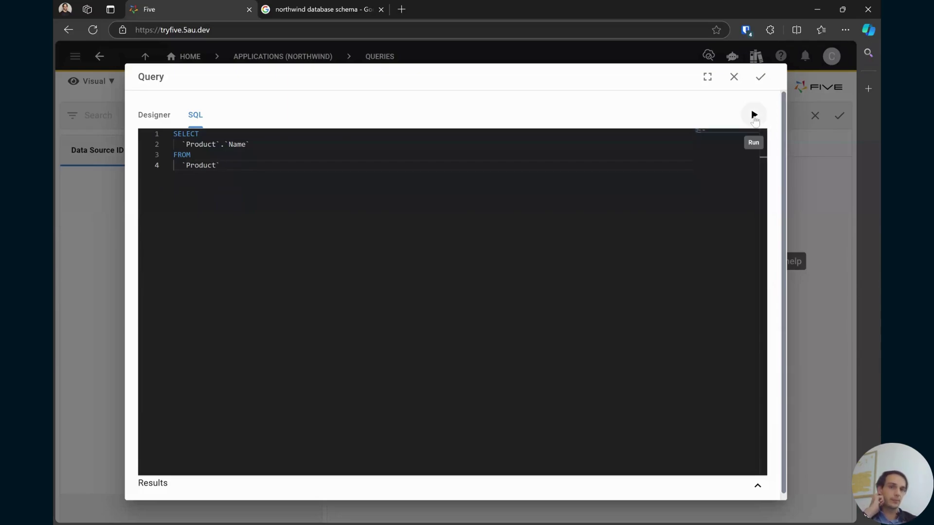
- Run the query to inspect its results, and discard the query and the new AllProducts record without saving
{"action": "left_click", "coordinate": [754, 116]}
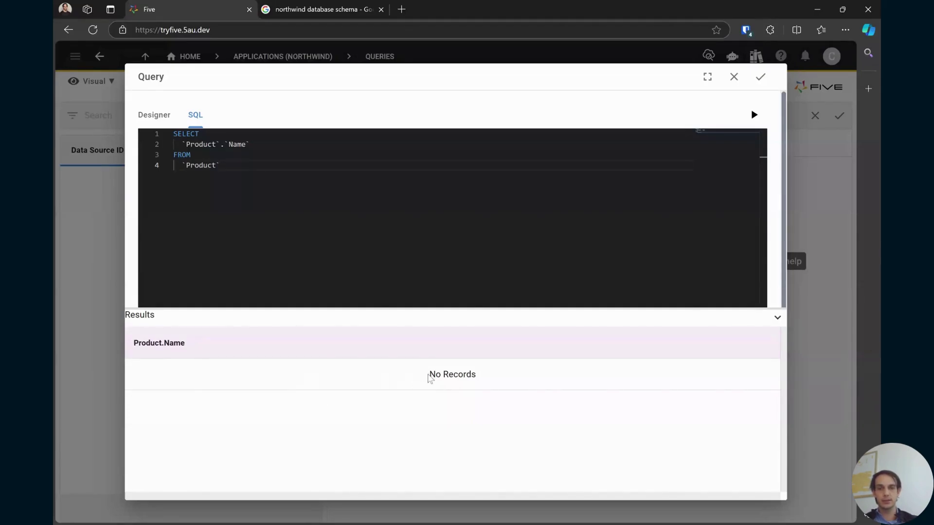
{"action": "left_click_drag", "start_coordinate": [429, 377], "coordinate": [482, 380]}
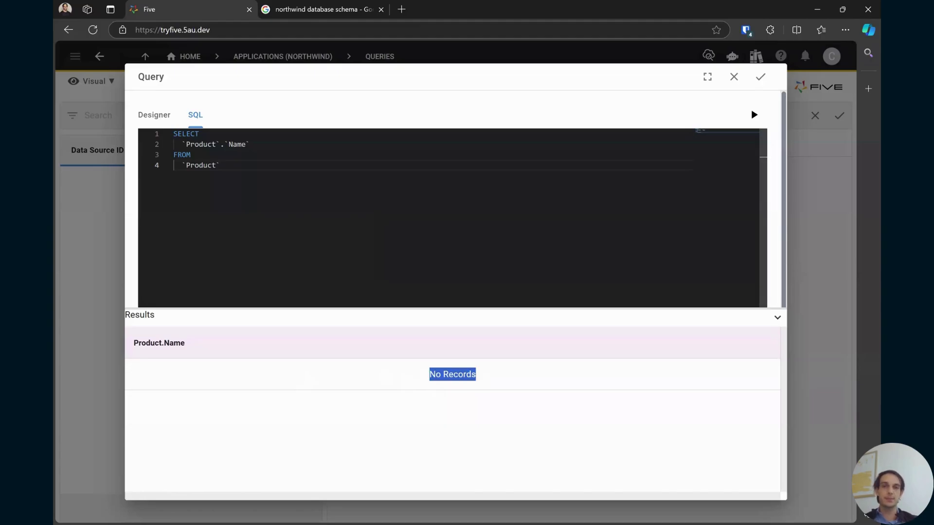
{"action": "left_click", "coordinate": [378, 218]}
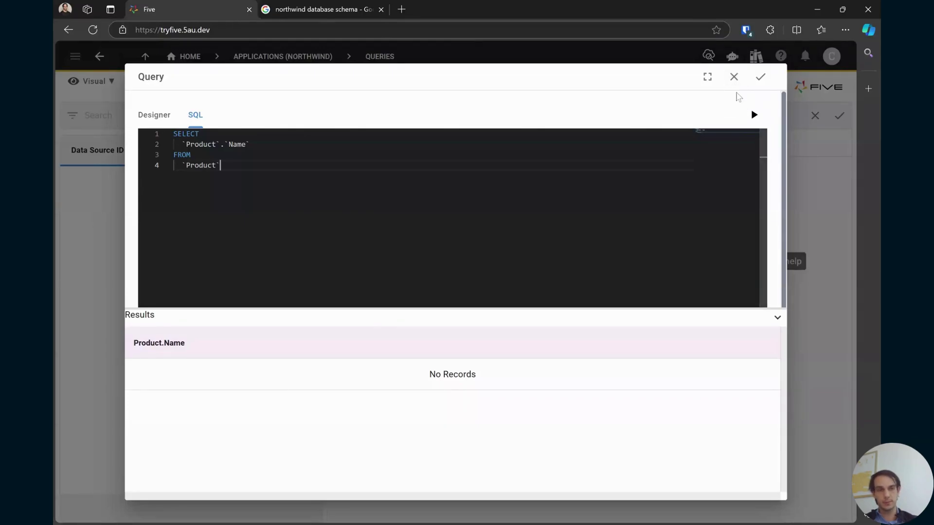
{"action": "left_click", "coordinate": [734, 78]}
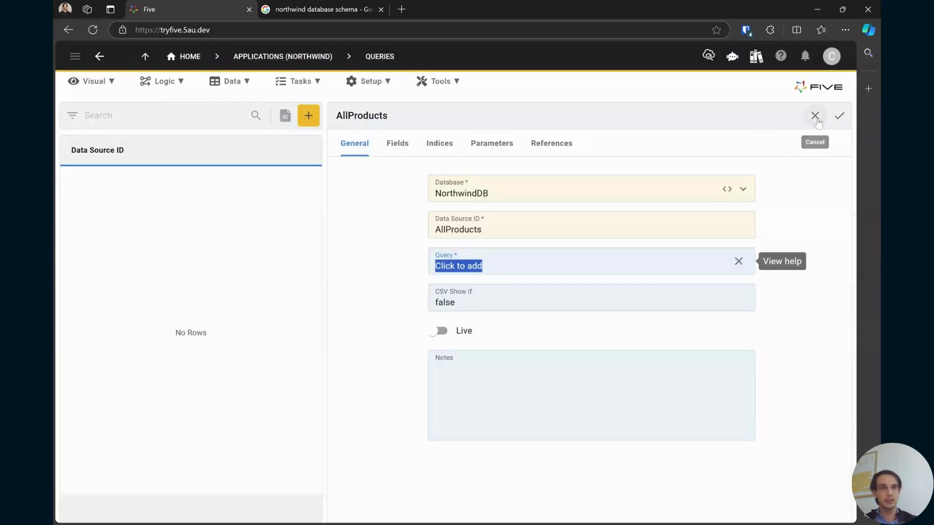
{"action": "left_click", "coordinate": [815, 116]}
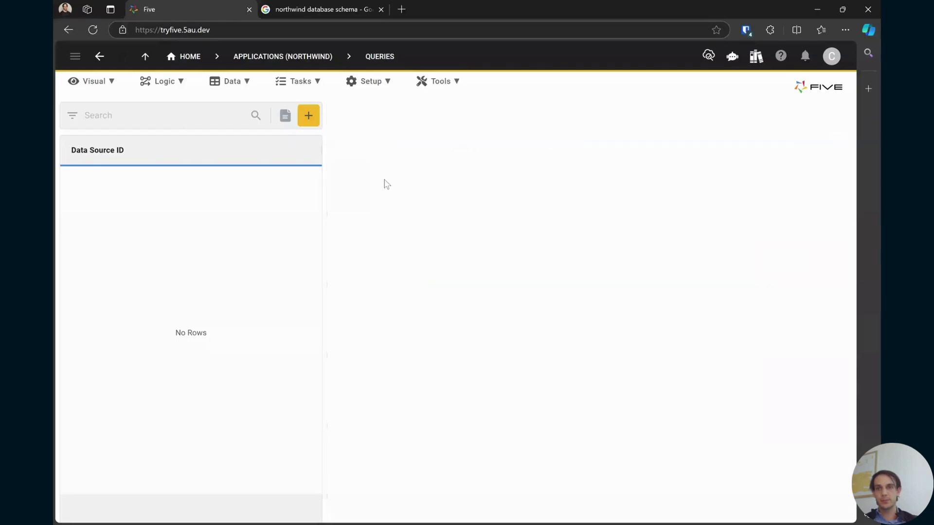
{"action": "left_click", "coordinate": [234, 85]}
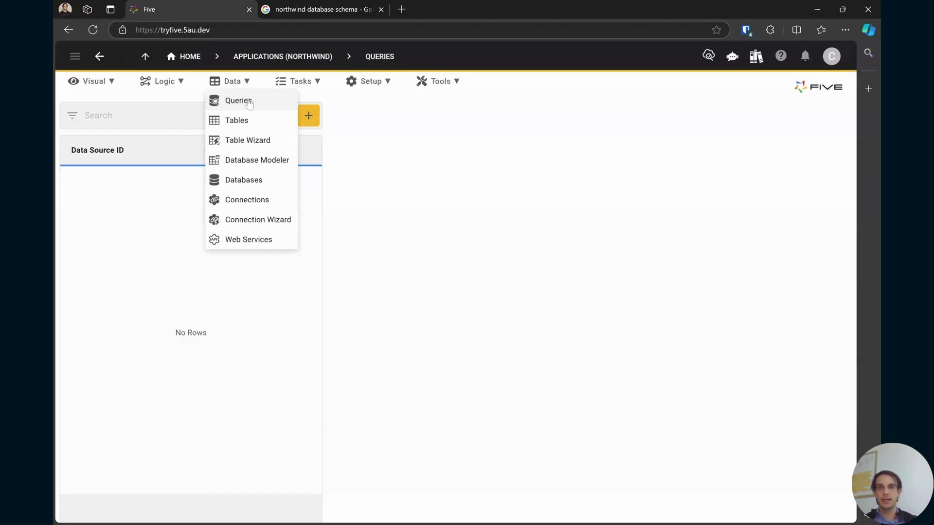
{"action": "left_click", "coordinate": [346, 121]}
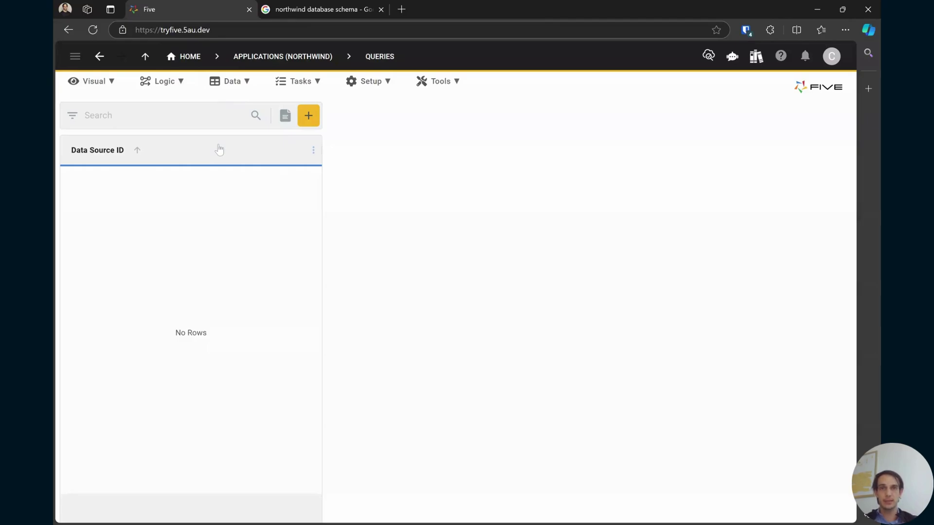
{"action": "left_click", "coordinate": [102, 83]}
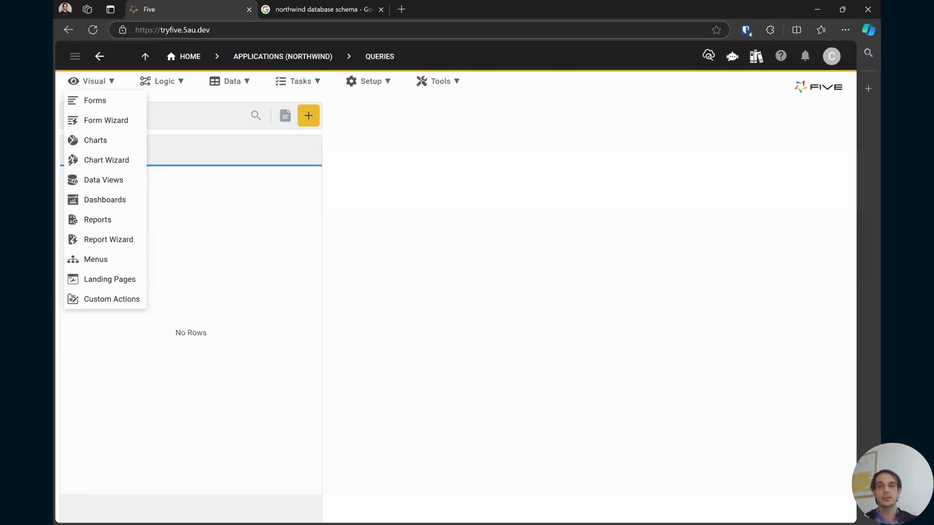
{"action": "left_click", "coordinate": [253, 214]}
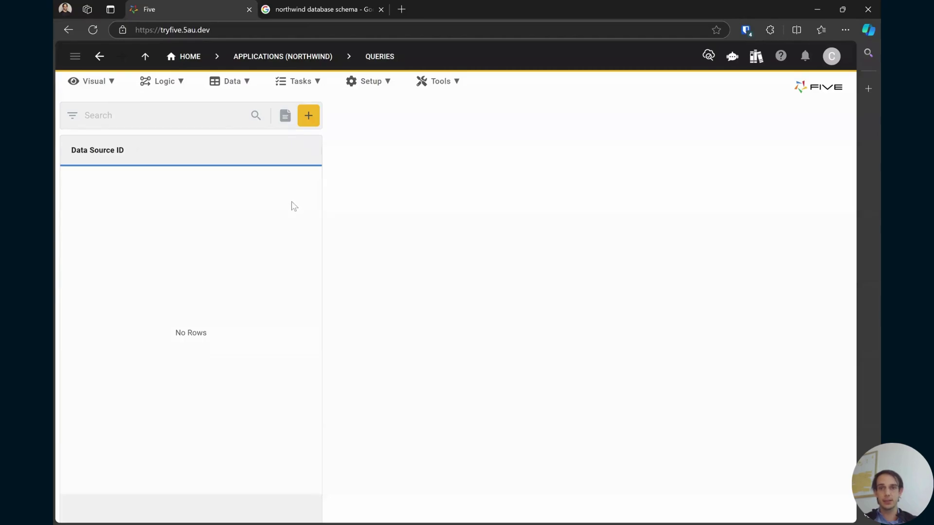
{"action": "left_click", "coordinate": [233, 87]}
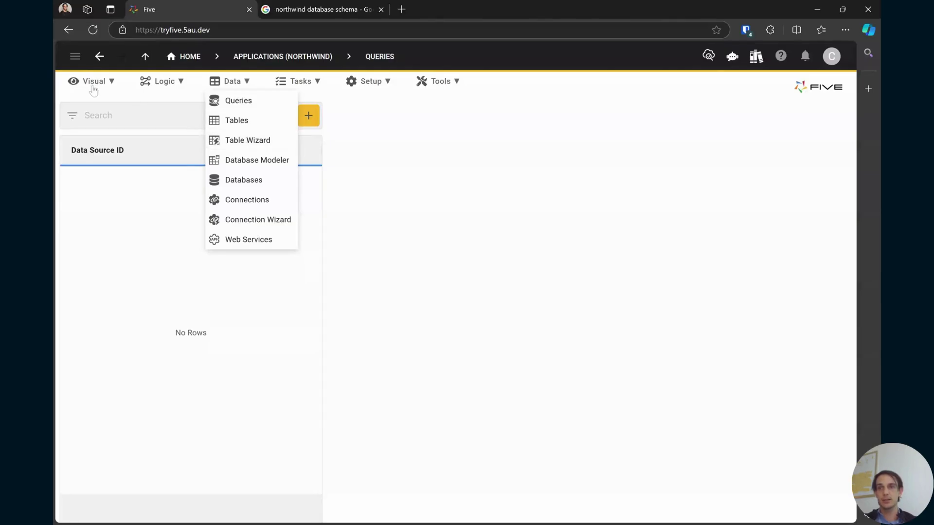
- Open Five's online documentation at help.five.org in the current browser tab
{"action": "key", "text": "ctrl+l"}
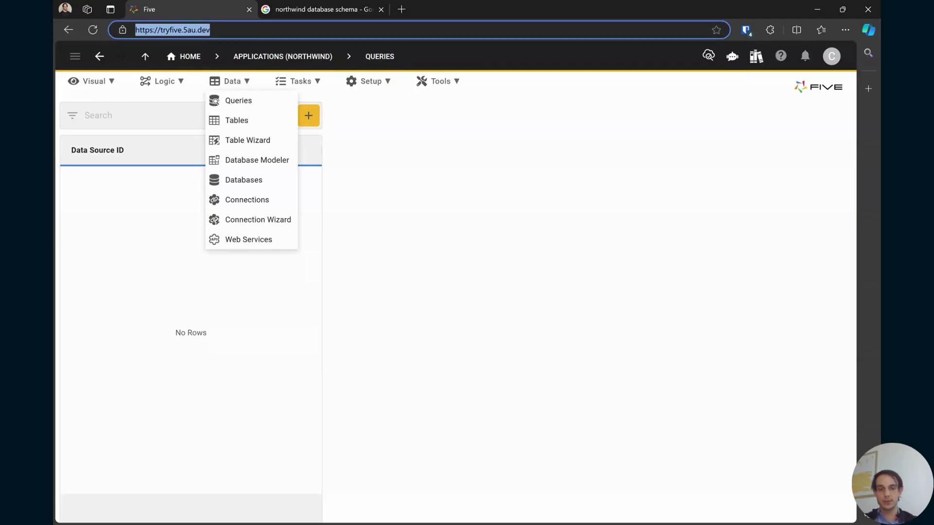
{"action": "type", "text": "h"}
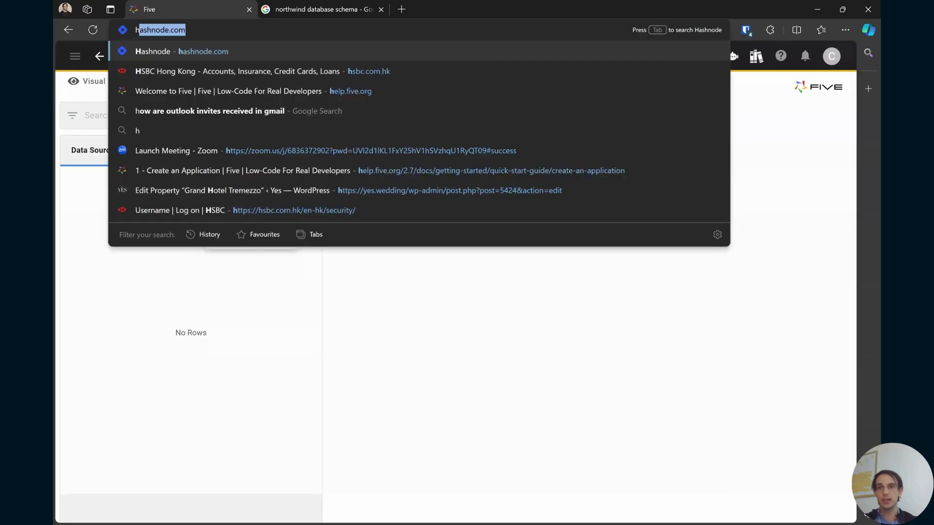
{"action": "type", "text": "elp"}
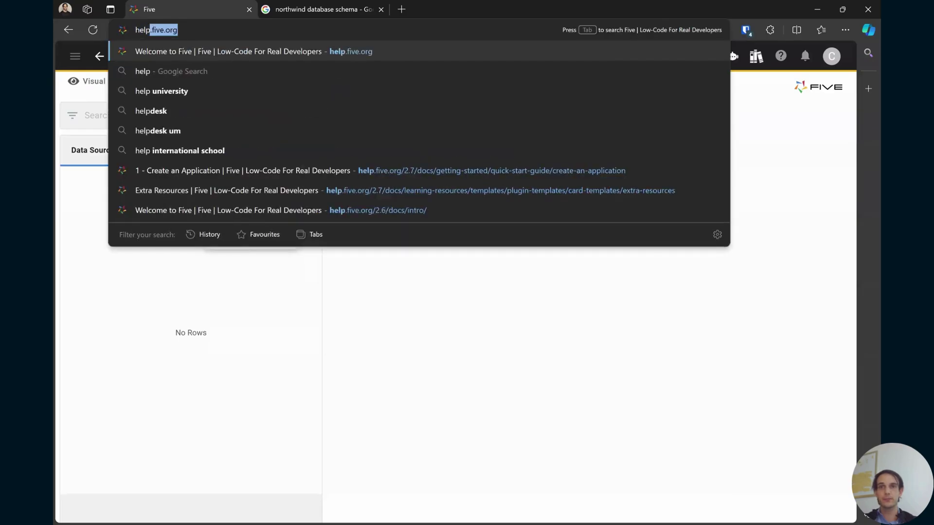
{"action": "key", "text": "Return"}
- Replace the documentation page's address with five.org and load that site
{"action": "key", "text": "ctrl+l"}
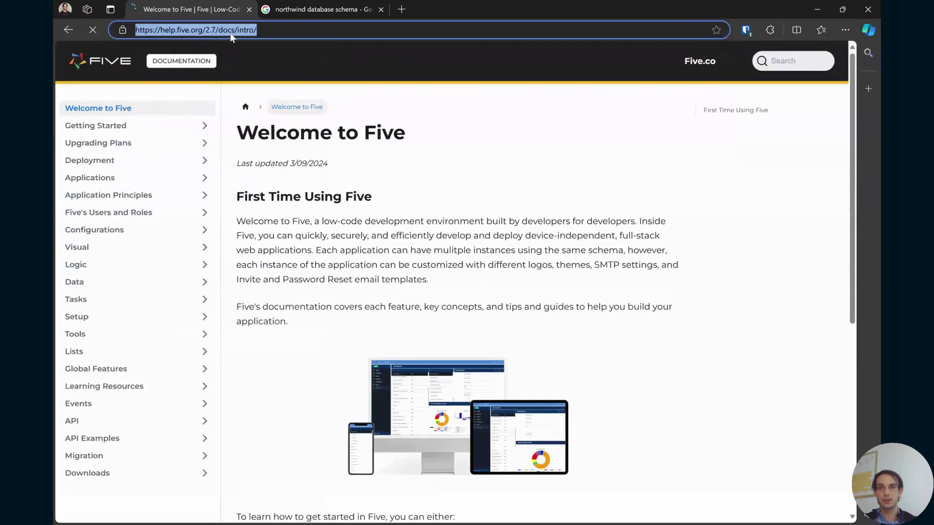
{"action": "left_click", "coordinate": [230, 31]}
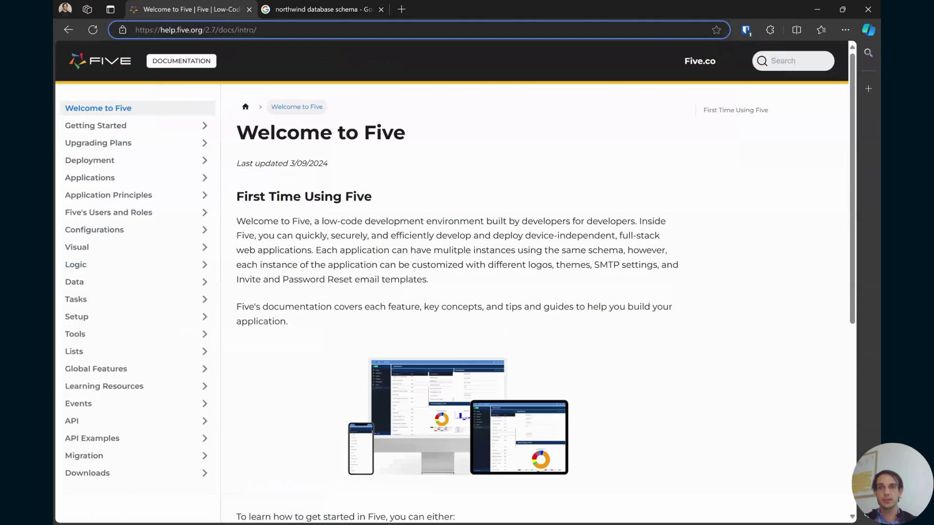
{"action": "left_click_drag", "start_coordinate": [135, 30], "coordinate": [257, 30]}
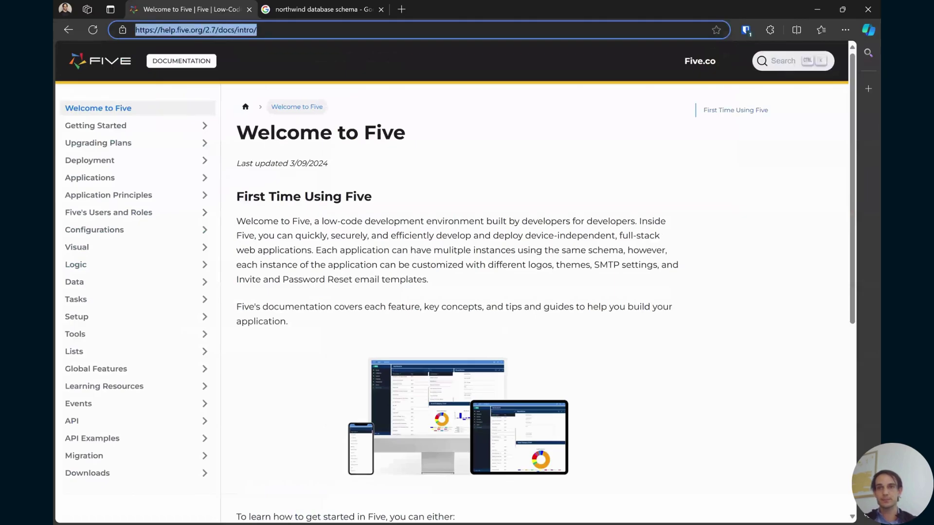
{"action": "type", "text": "five.org"}
{"action": "key", "text": "Return"}
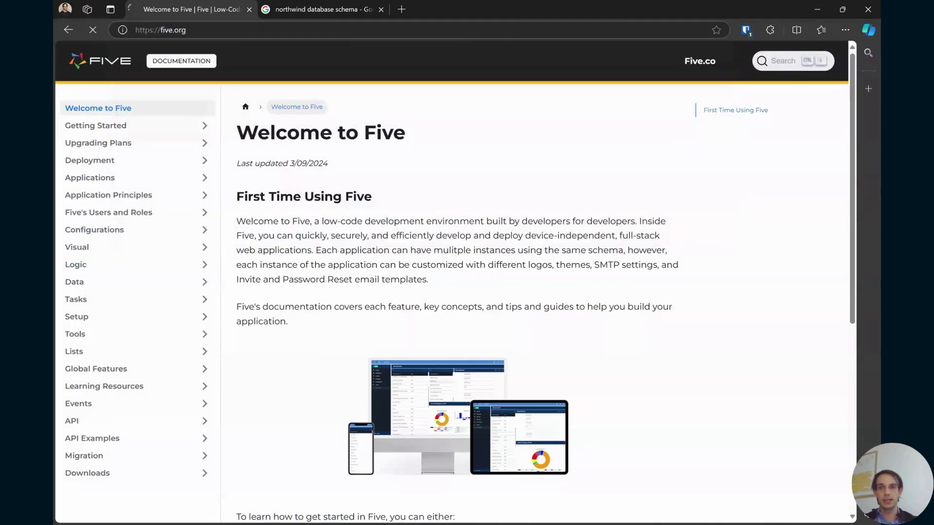